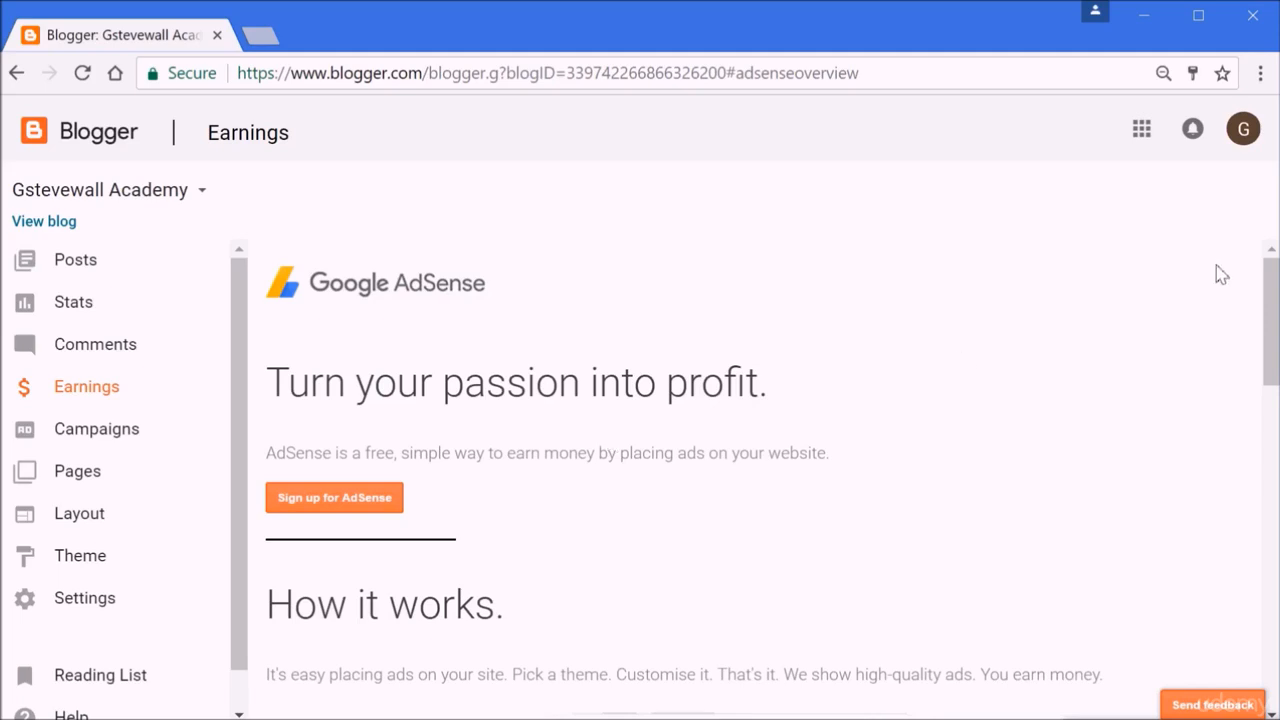
# Start the AdSense sign-up from the blog's Earnings page and sign in with the existing Google account
pyautogui.moveTo(1269, 277); pyautogui.dragTo(1268, 238)
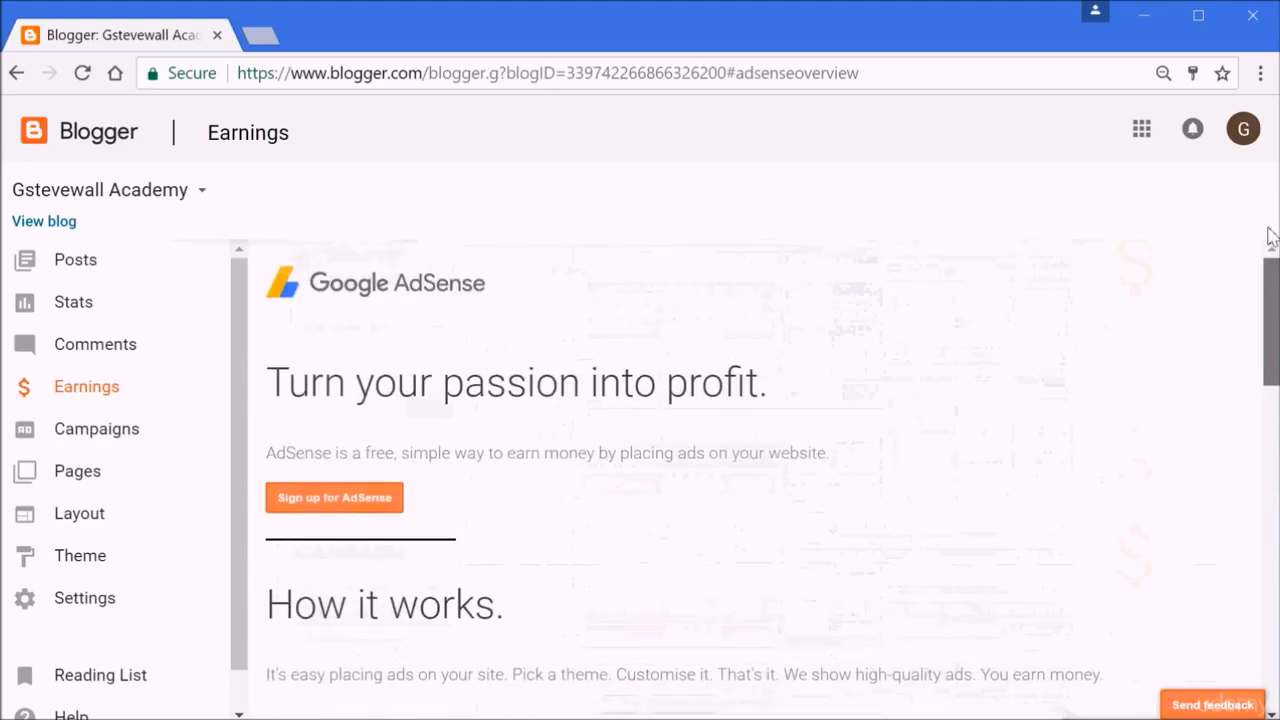
pyautogui.click(335, 505)
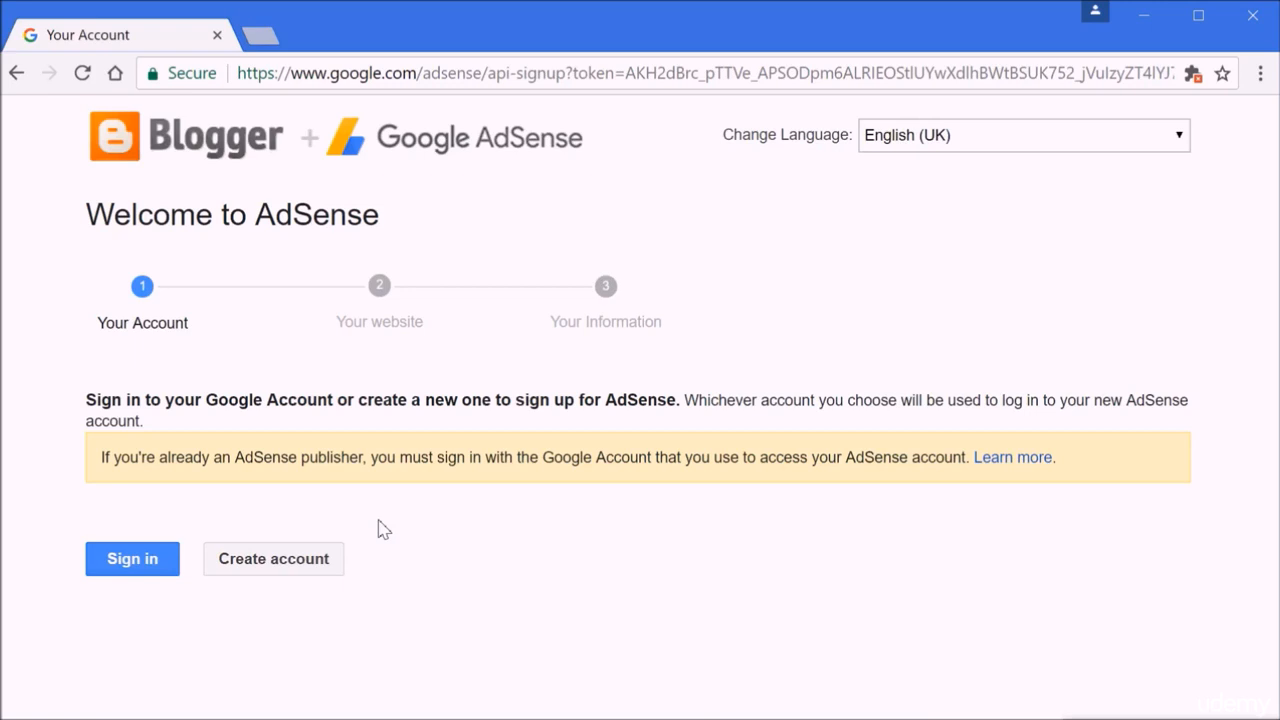
pyautogui.click(130, 562)
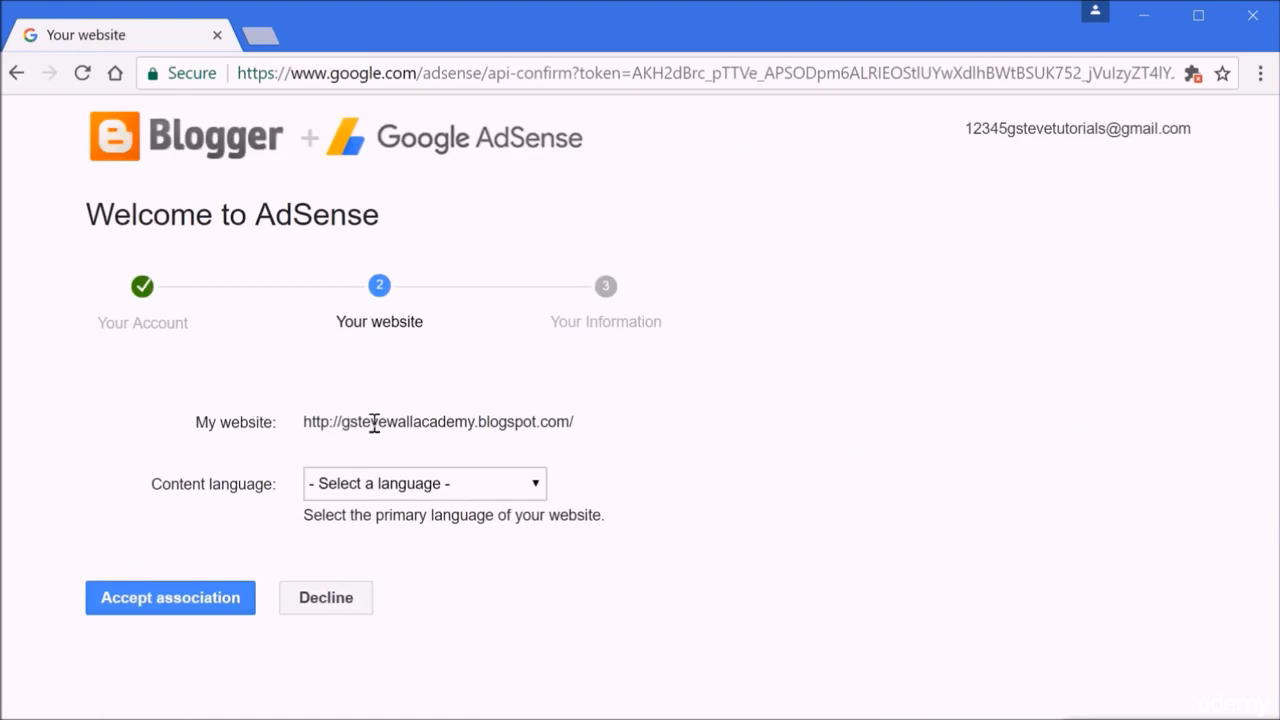
# Set the website's content language to English, accept the AdSense association and continue to the blog's AdSense settings
pyautogui.click(535, 487)
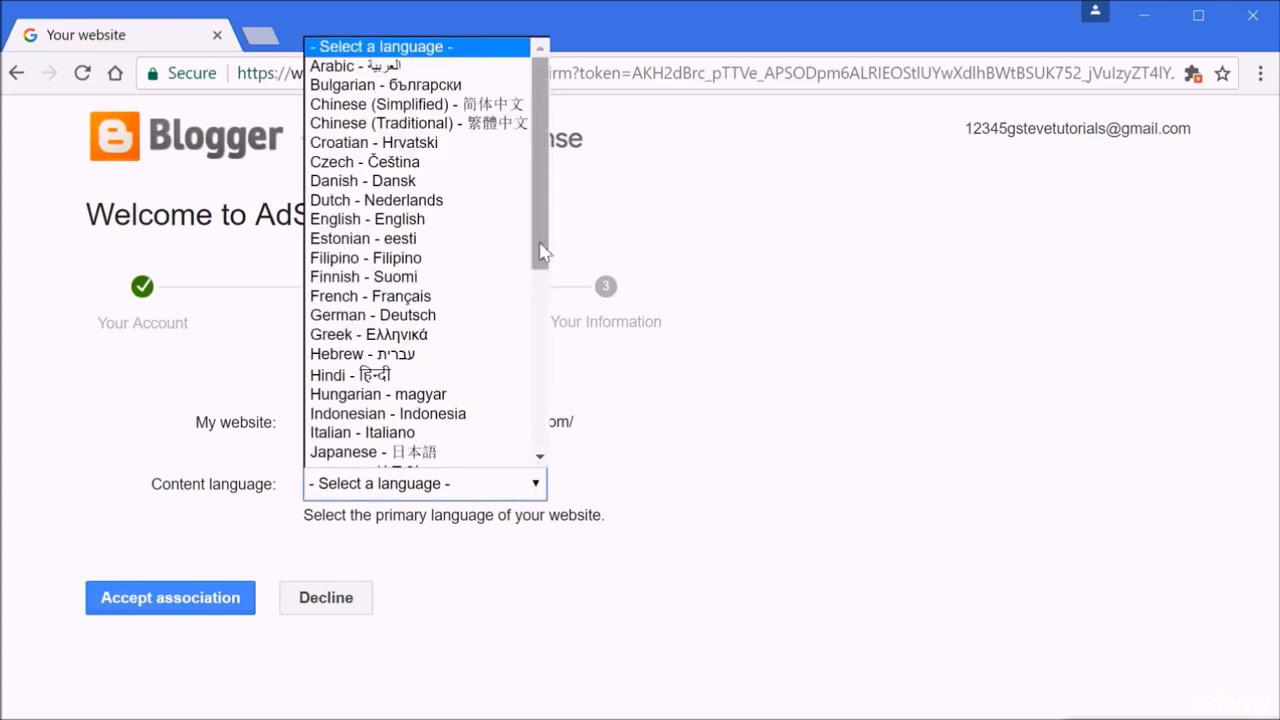
pyautogui.moveTo(536, 233); pyautogui.dragTo(535, 246)
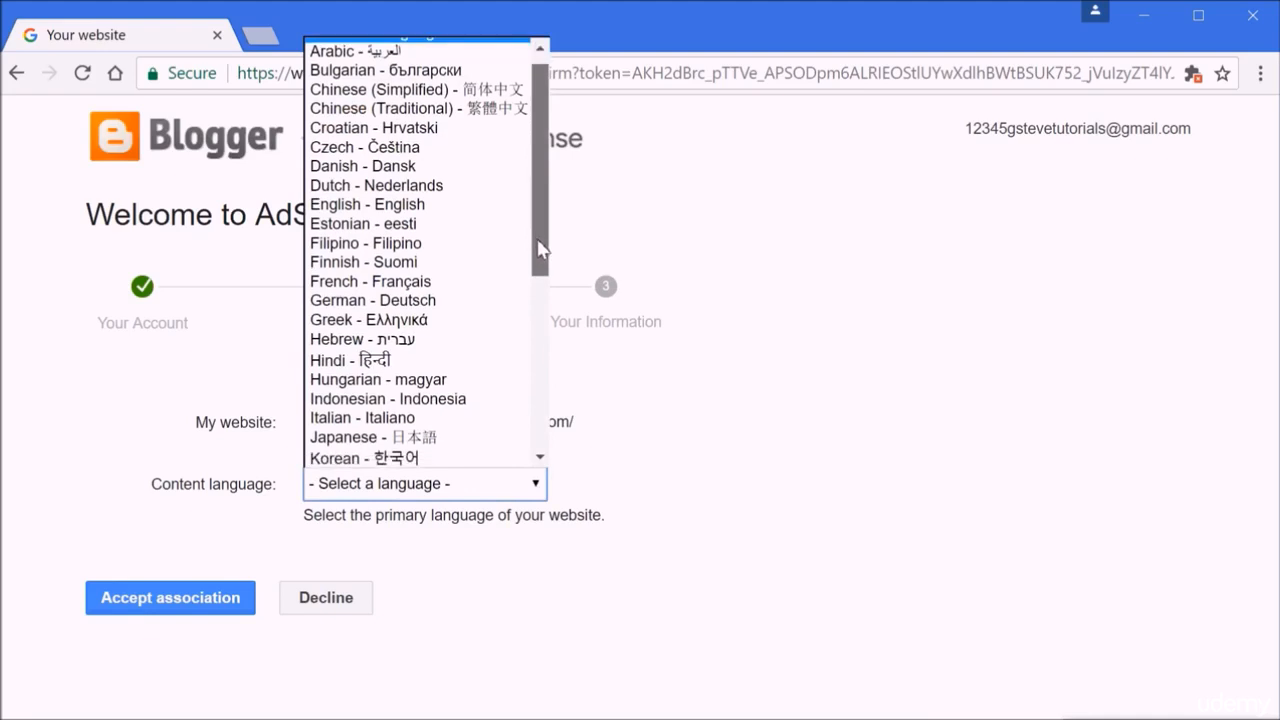
pyautogui.click(457, 212)
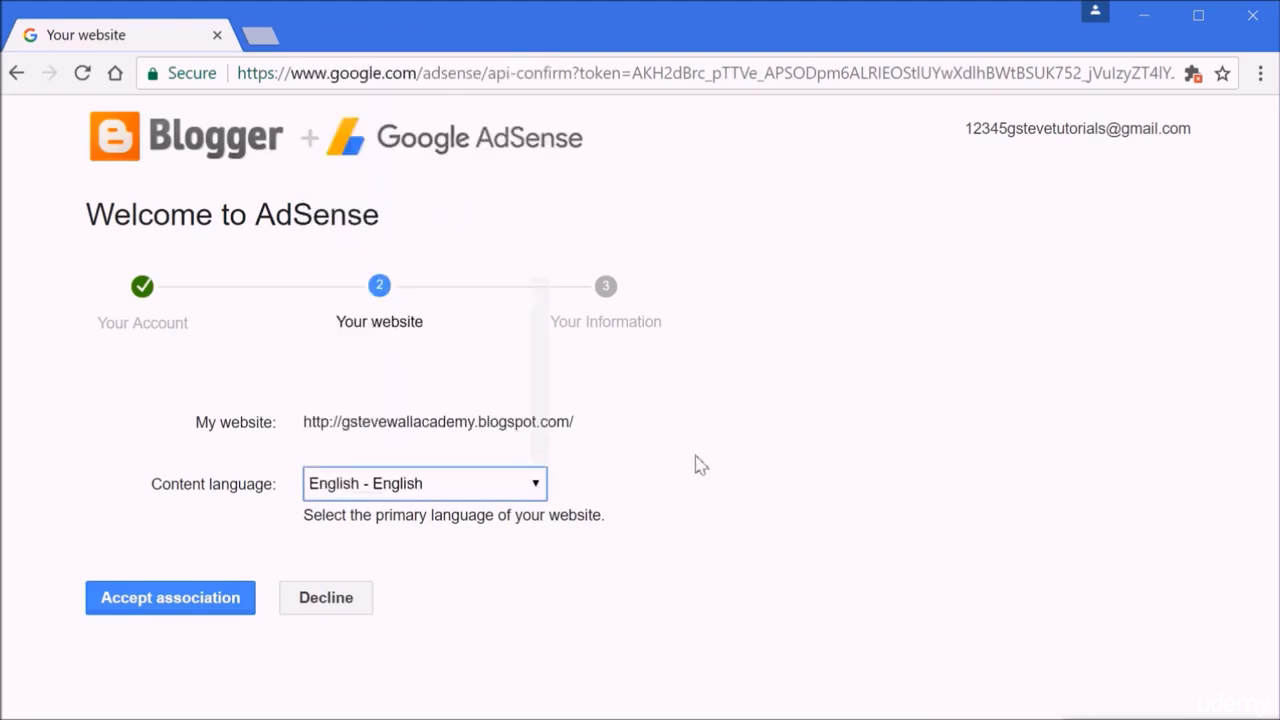
pyautogui.click(192, 605)
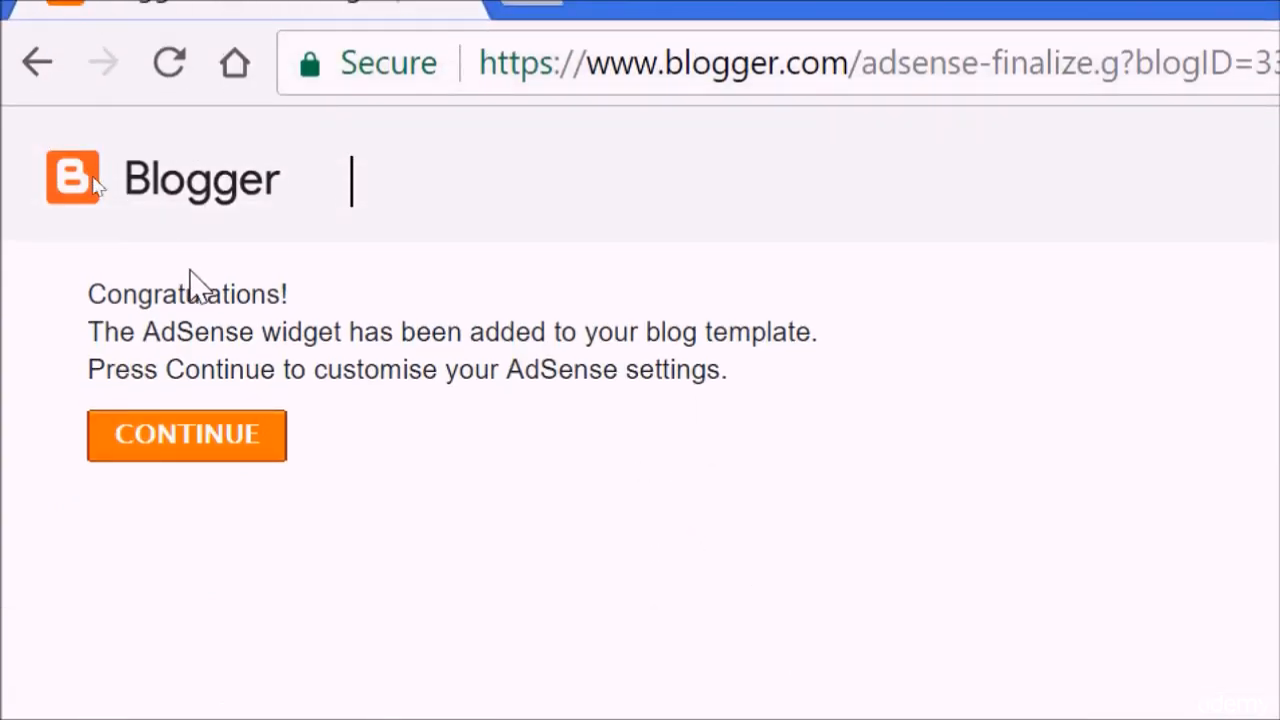
pyautogui.click(116, 436)
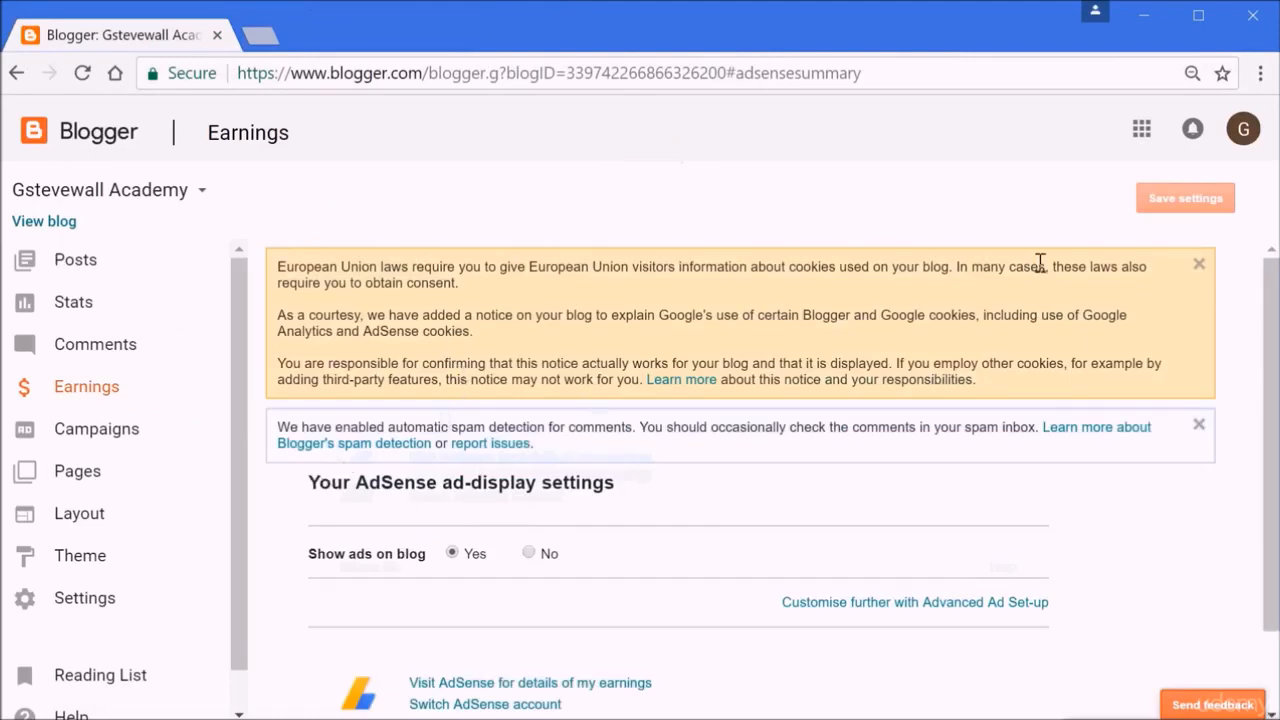
# Use Advanced Ad Set-up to add an AdSense gadget to the Sidebar section with Responsive format and Text and Image ads
pyautogui.scroll(-1, 1266, 487)
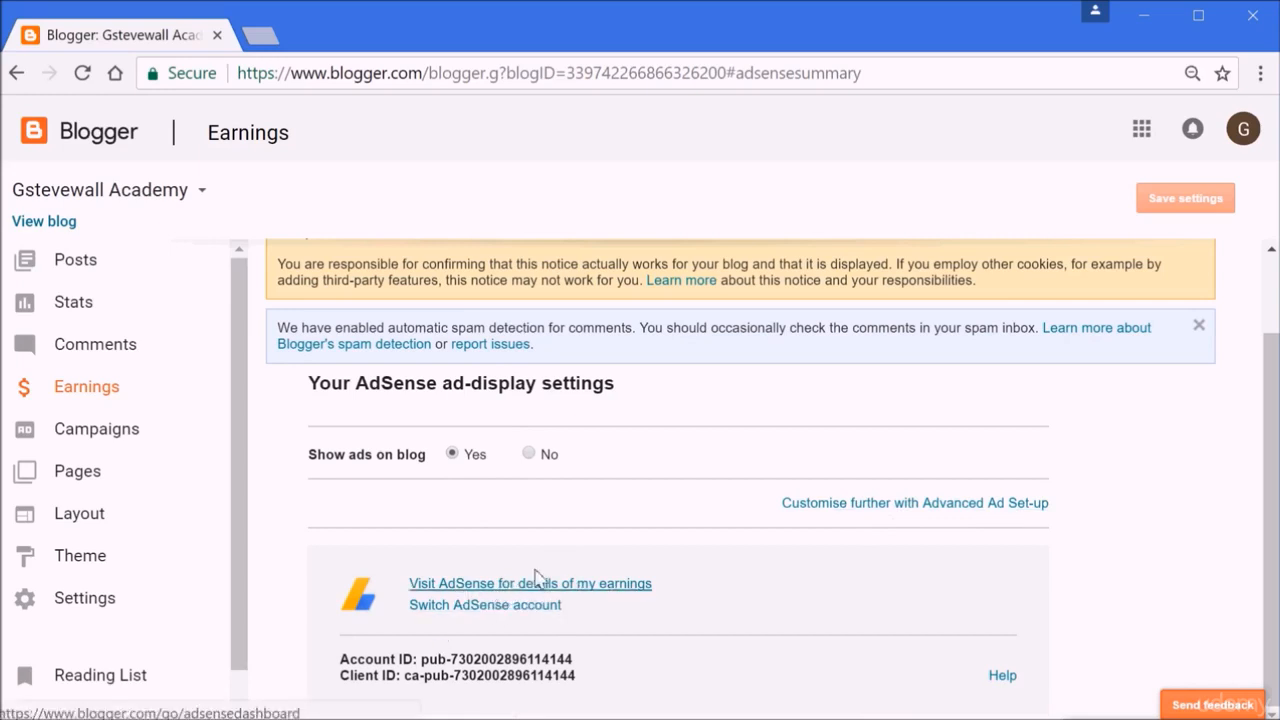
pyautogui.click(868, 504)
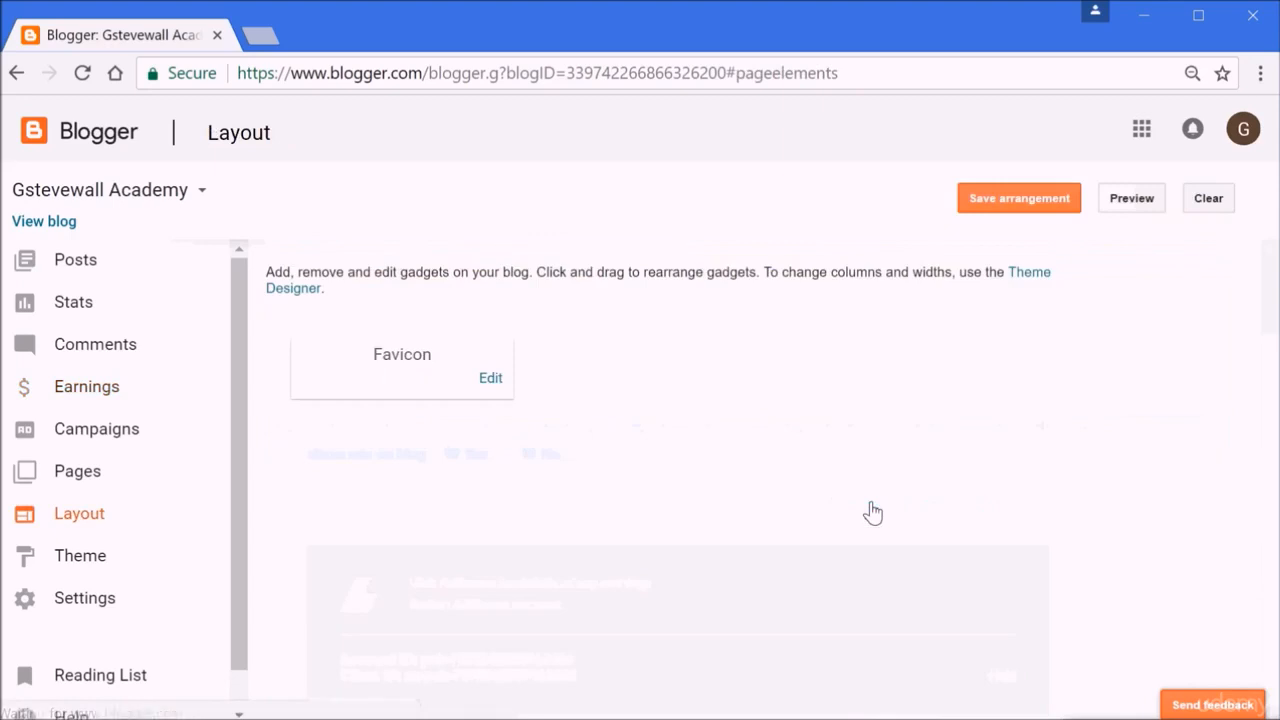
pyautogui.moveTo(886, 503); pyautogui.dragTo(1266, 434)
pyautogui.click(1243, 350)
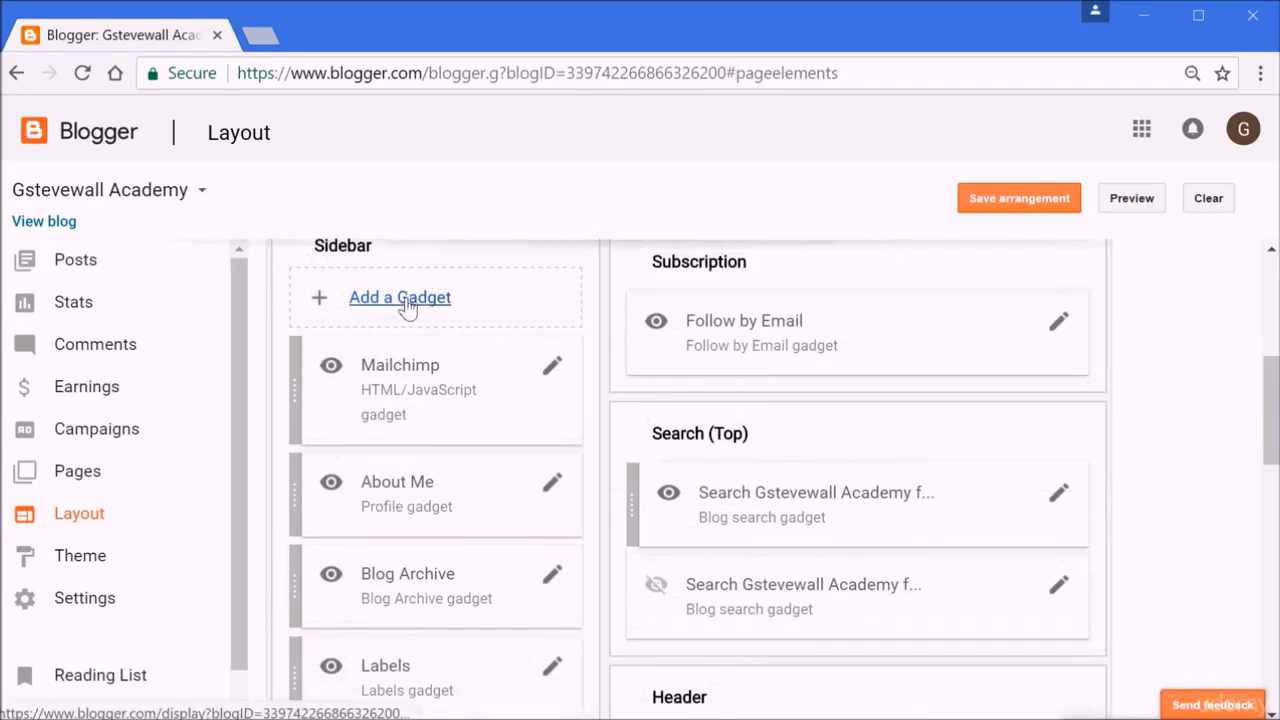
pyautogui.click(405, 298)
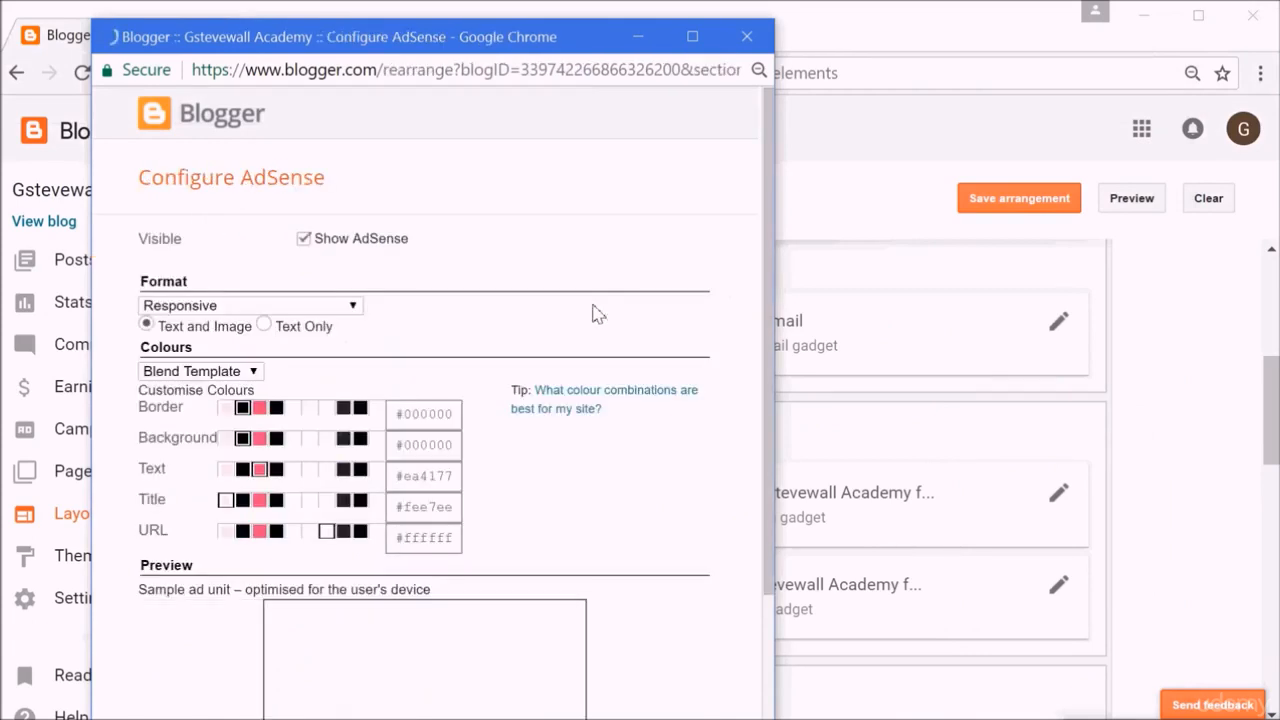
pyautogui.moveTo(768, 290); pyautogui.dragTo(764, 426)
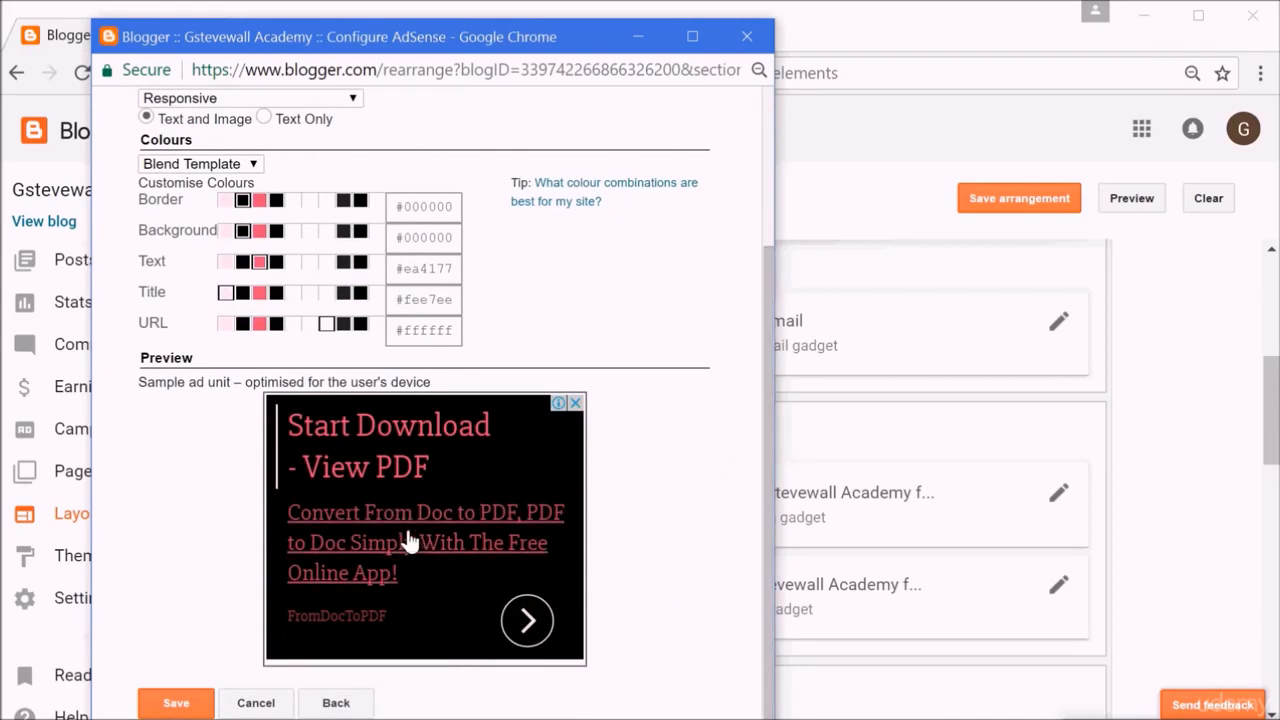
pyautogui.click(186, 708)
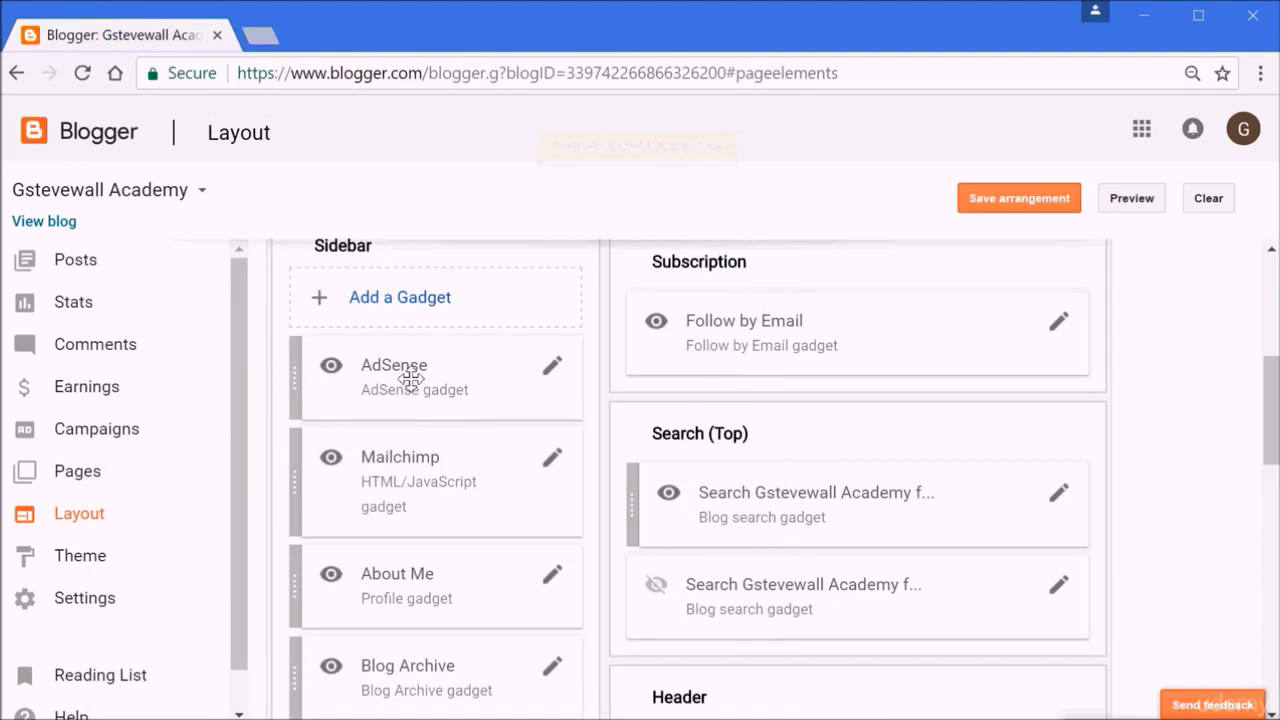
# Preview the layout and examine the live blog's side menu for the AdSense gadget above Mailchimp
pyautogui.click(1130, 199)
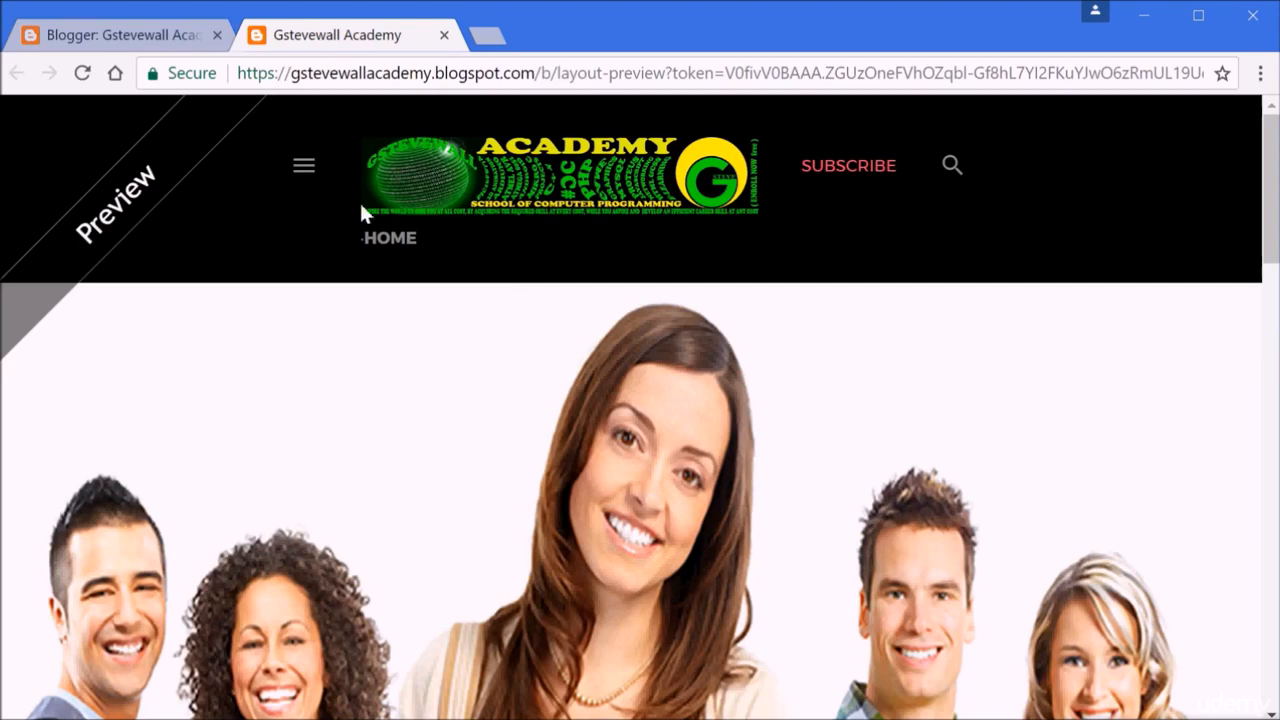
pyautogui.click(444, 35)
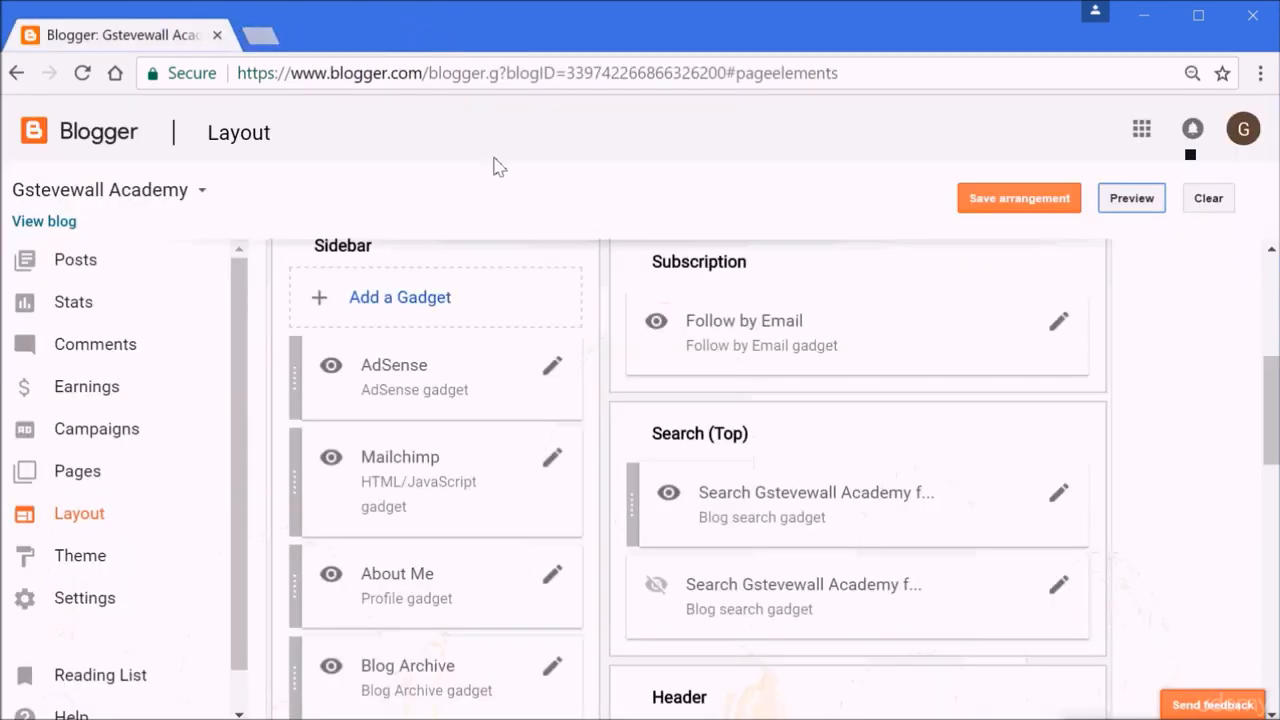
pyautogui.click(46, 222)
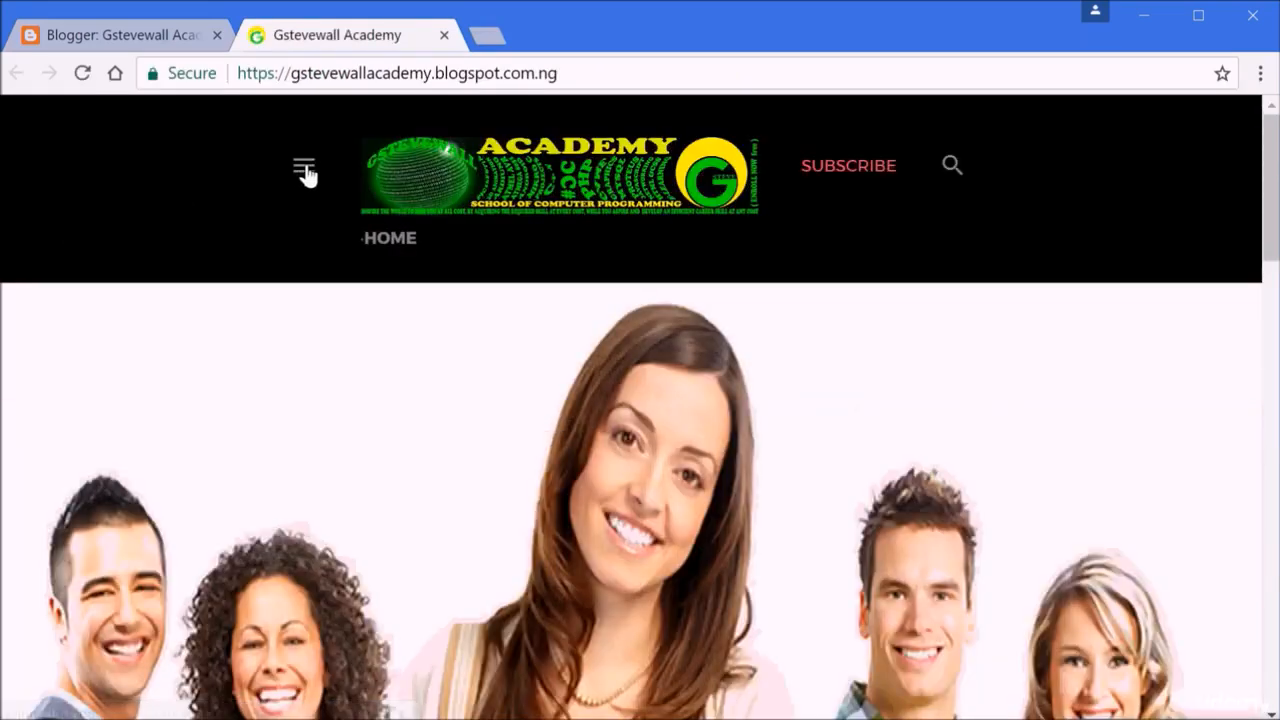
pyautogui.click(304, 170)
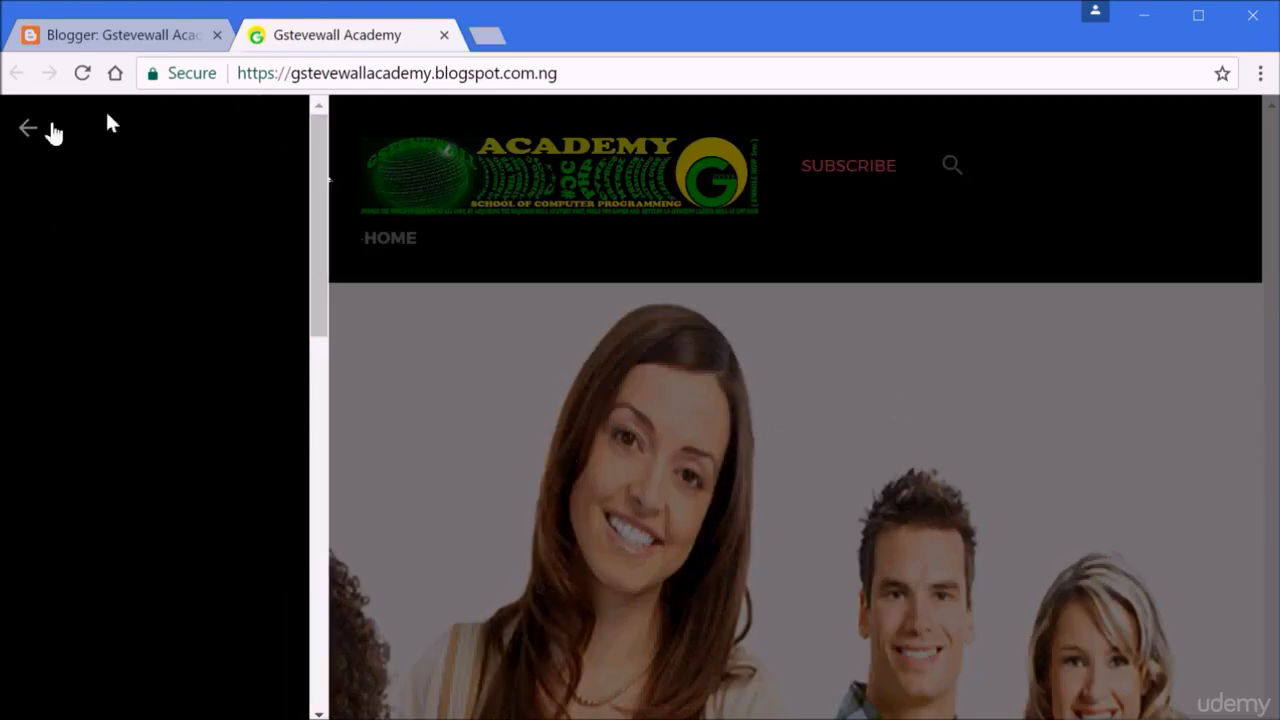
pyautogui.moveTo(316, 182); pyautogui.dragTo(344, 244)
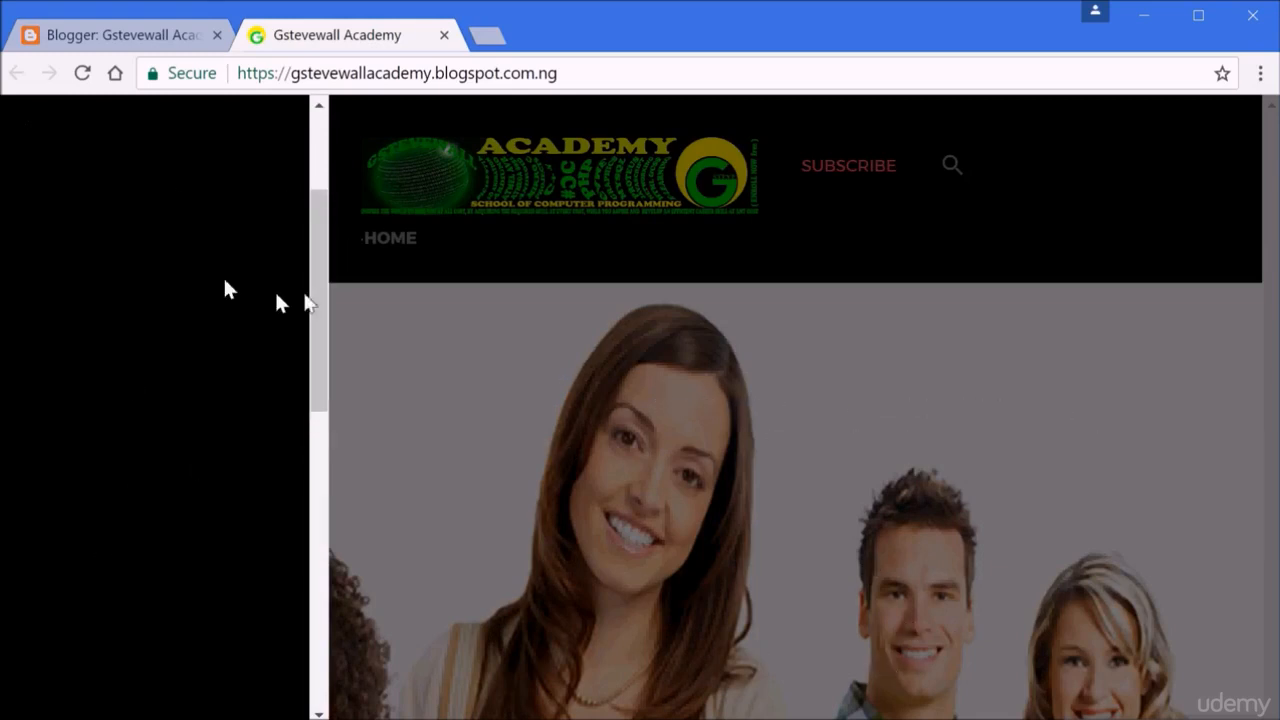
pyautogui.moveTo(314, 300); pyautogui.dragTo(266, 200)
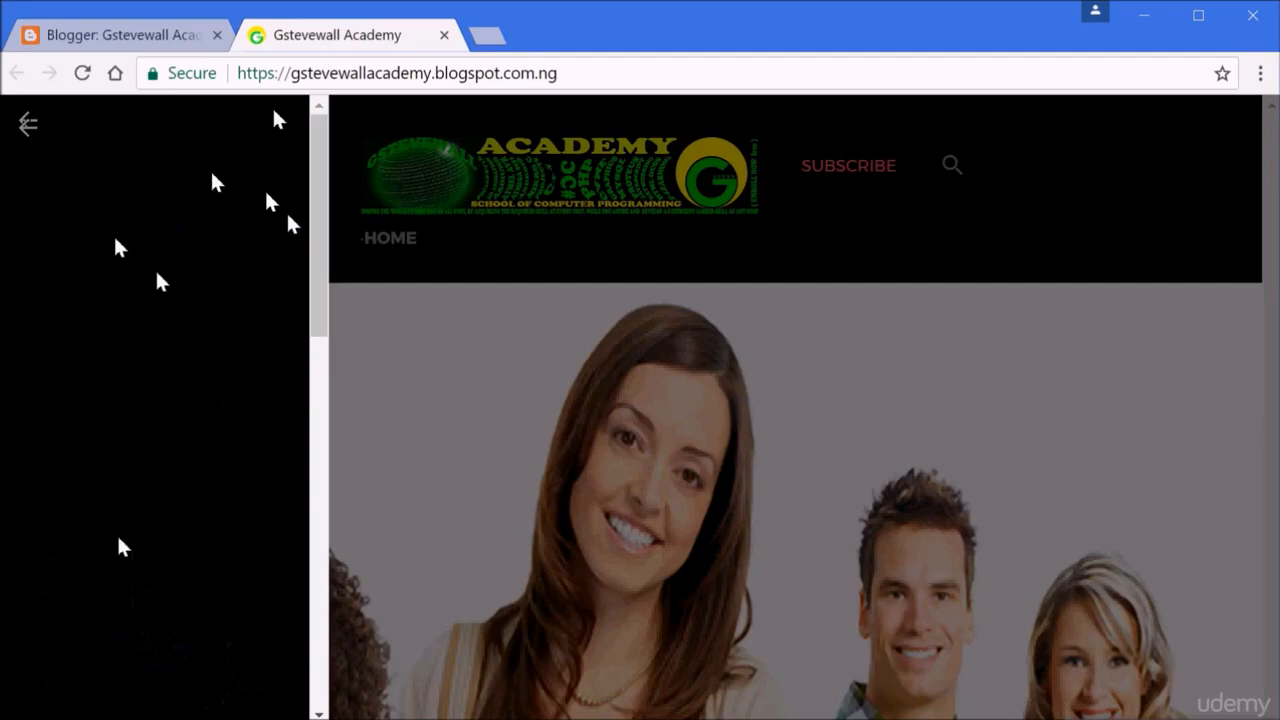
pyautogui.moveTo(325, 145); pyautogui.dragTo(325, 187)
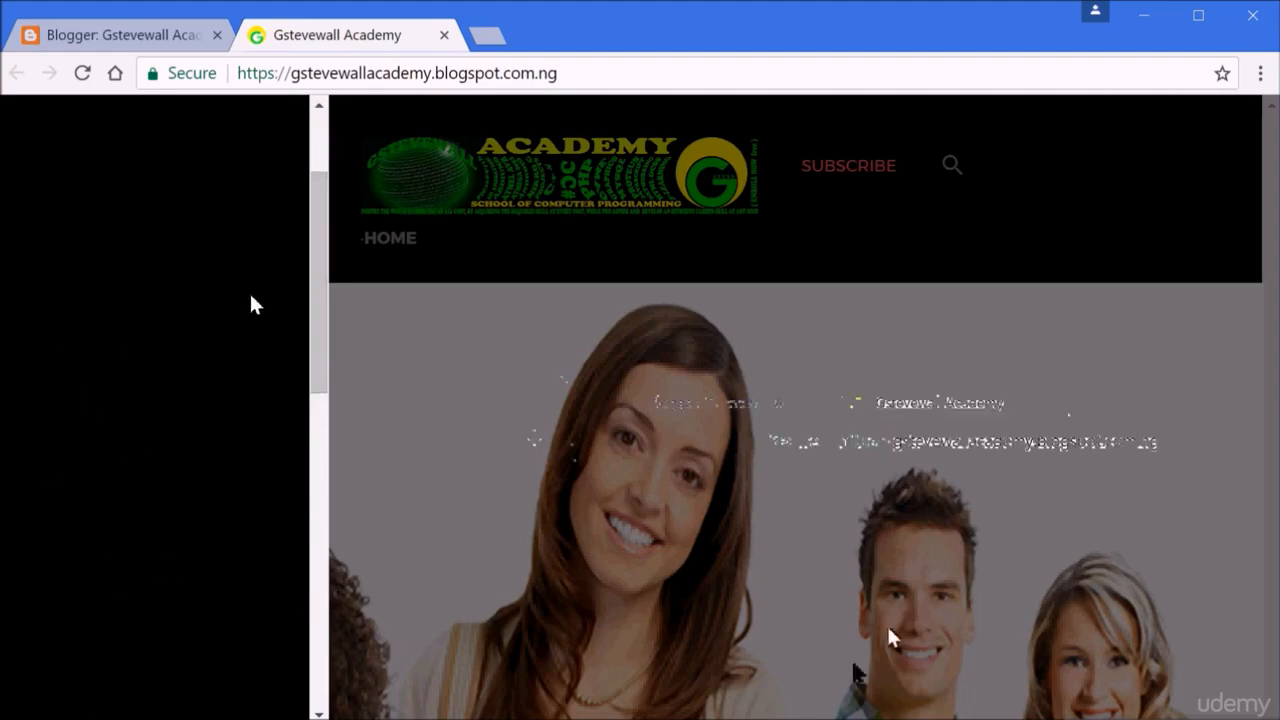
pyautogui.moveTo(320, 268); pyautogui.dragTo(322, 194)
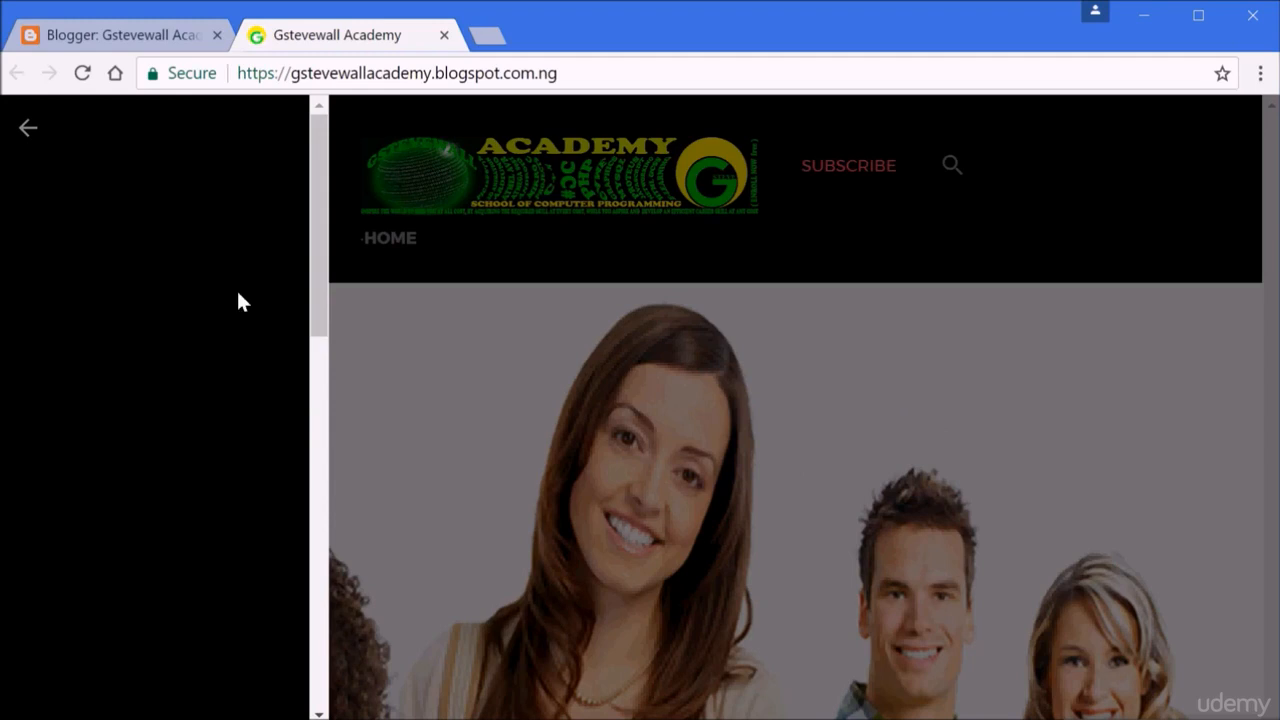
pyautogui.moveTo(320, 196); pyautogui.dragTo(317, 383)
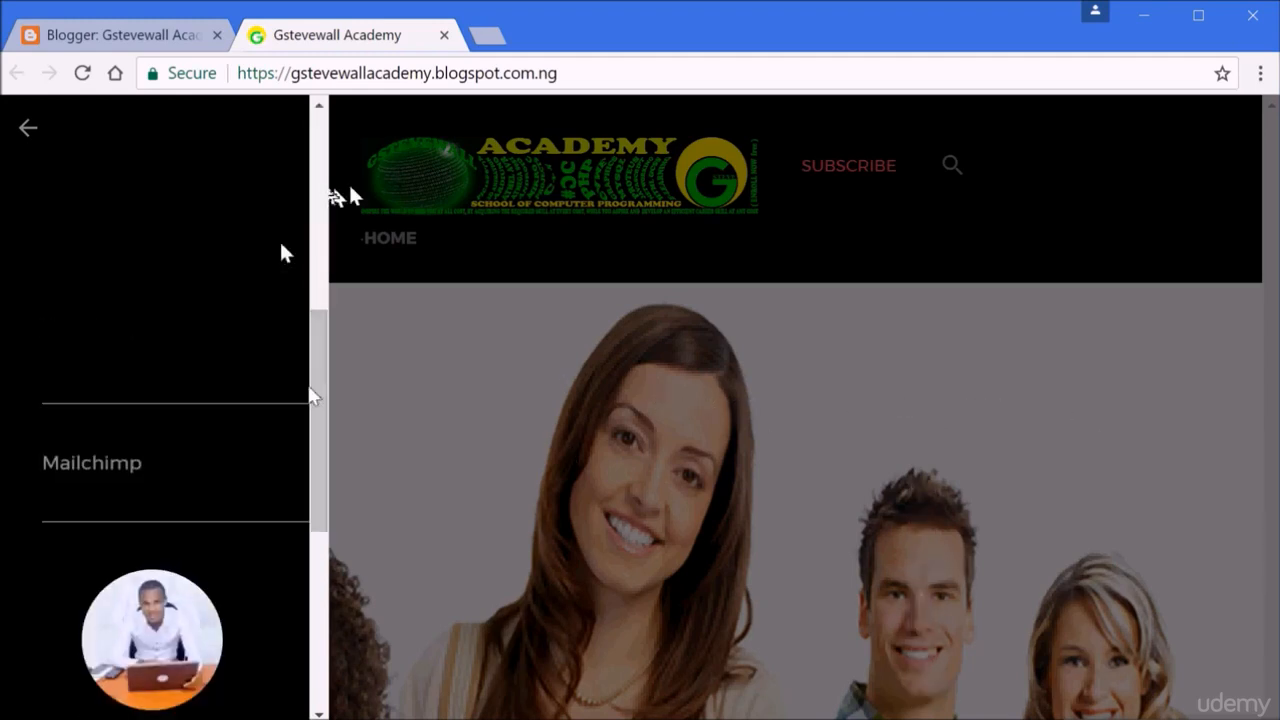
pyautogui.click(444, 35)
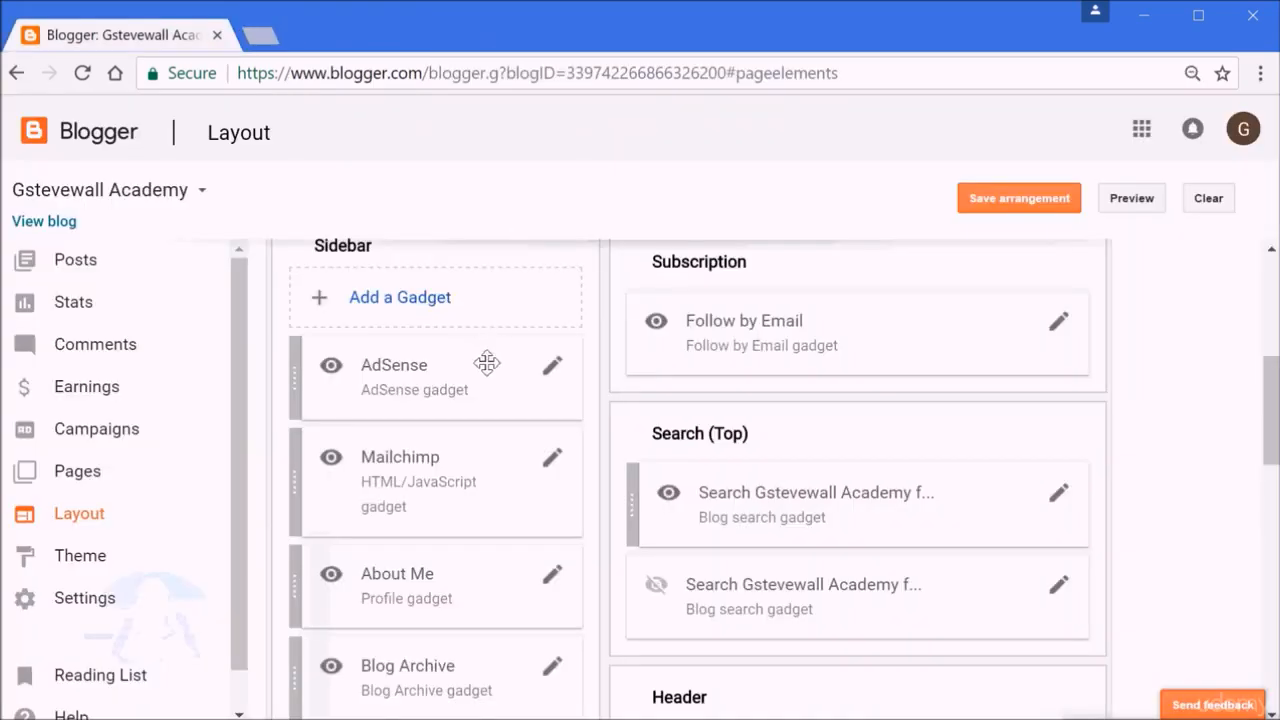
# Move the AdSense gadget between About Me and Blog Archive in the Sidebar section and save the arrangement
pyautogui.moveTo(1270, 395); pyautogui.dragTo(1266, 409)
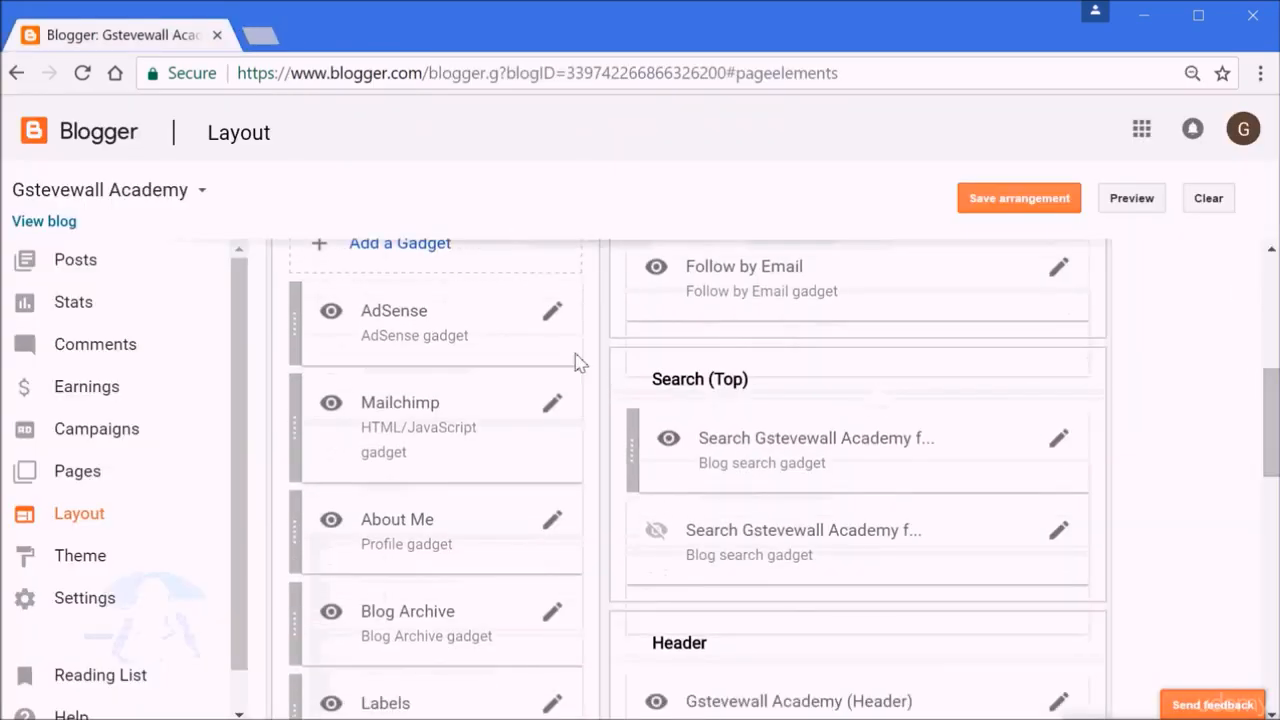
pyautogui.moveTo(449, 323); pyautogui.dragTo(457, 540)
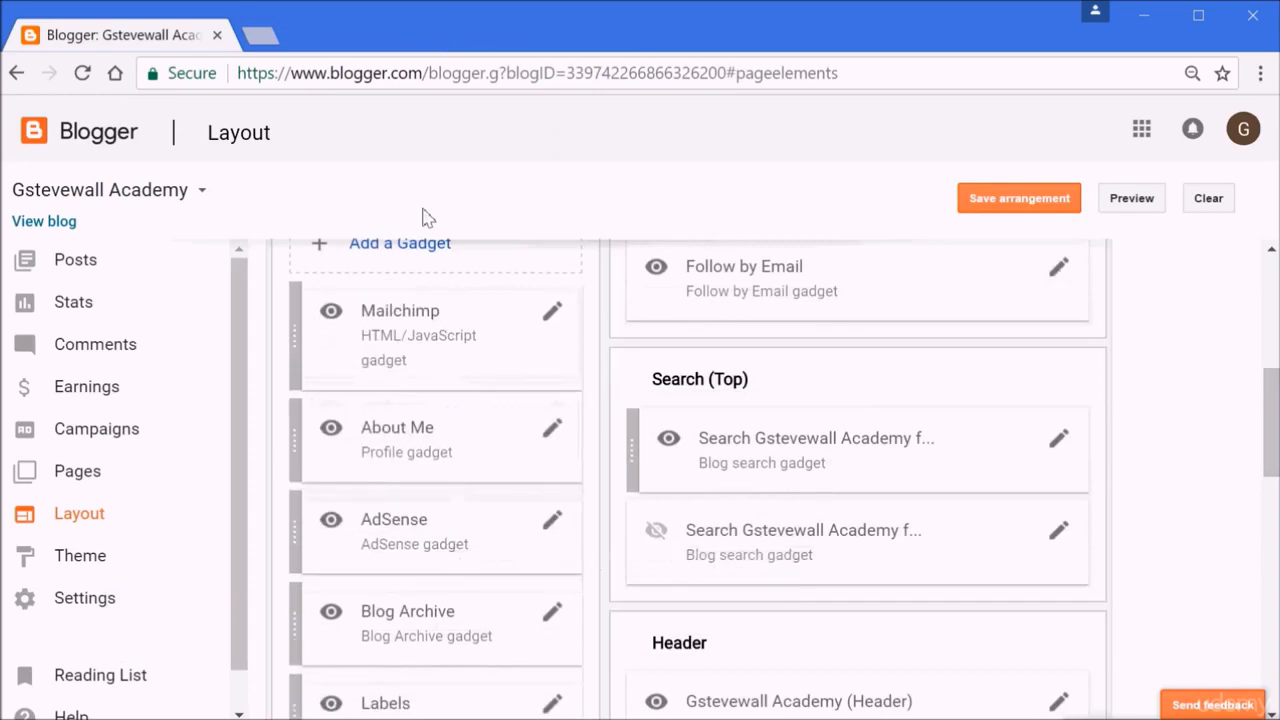
pyautogui.click(1022, 204)
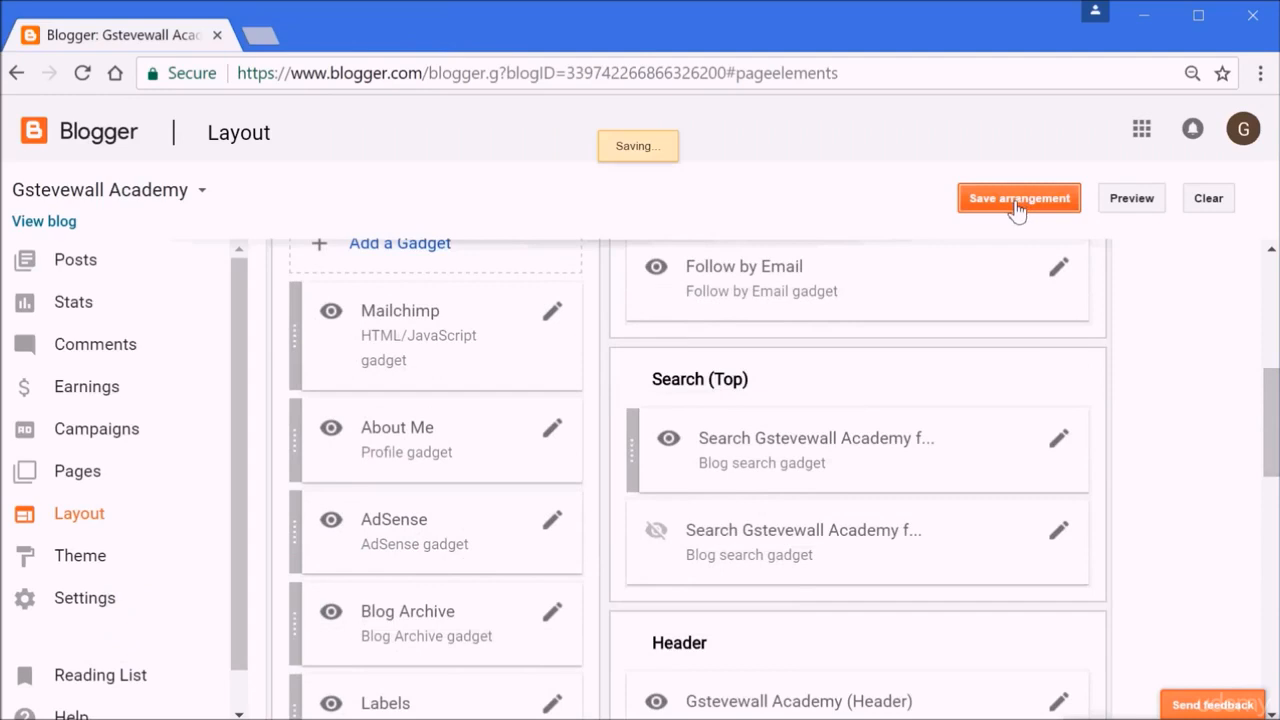
# Check the AdSense gadget's new position in the live blog's side menu and return to the layout page
pyautogui.click(58, 230)
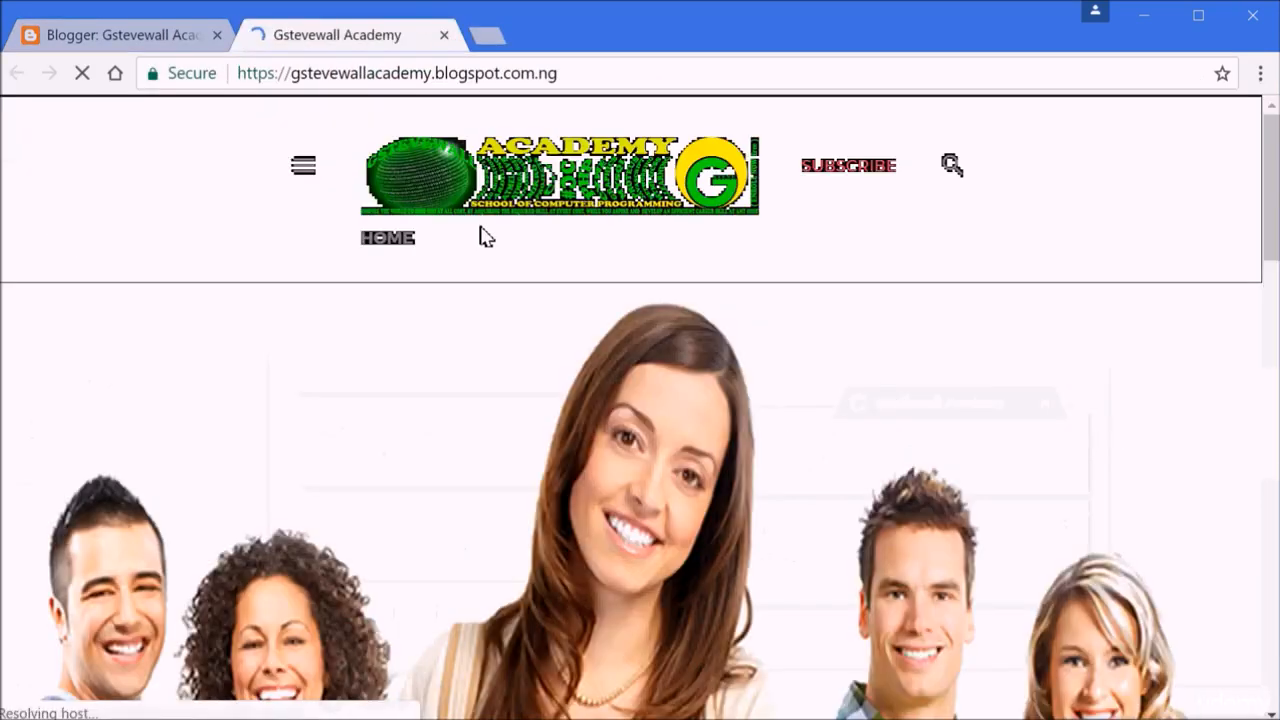
pyautogui.click(303, 166)
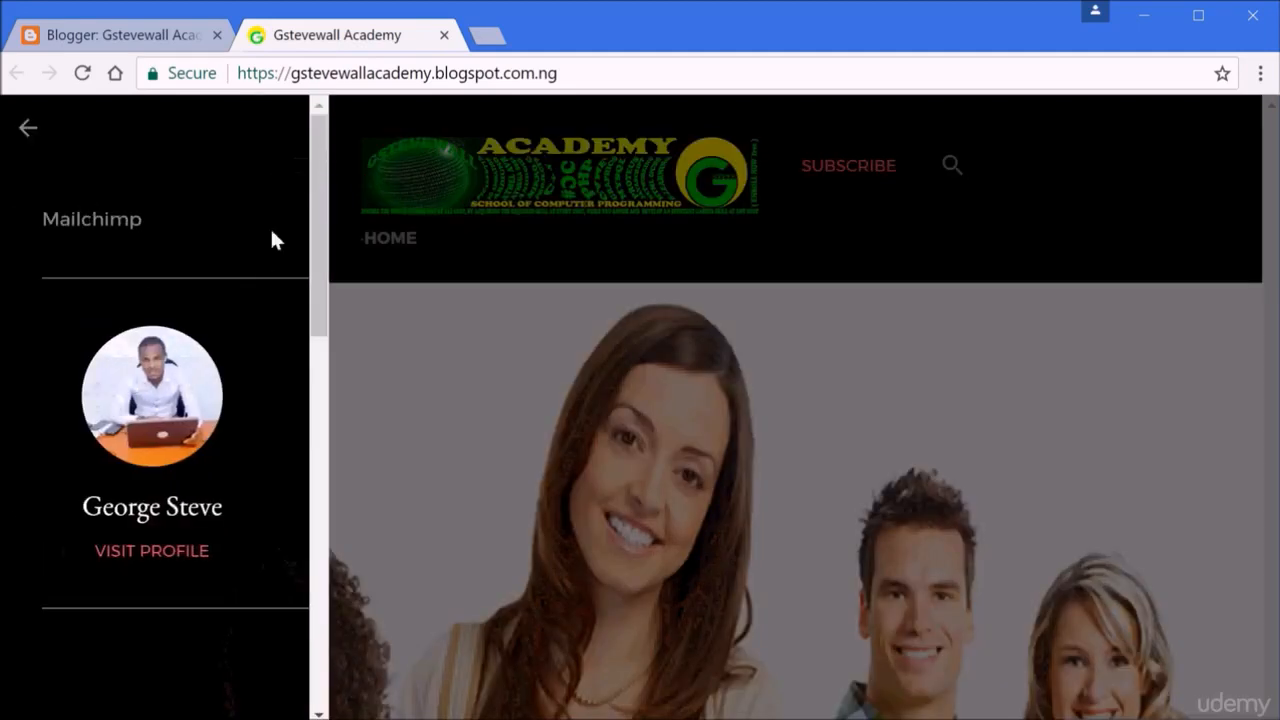
pyautogui.moveTo(315, 225); pyautogui.dragTo(319, 530)
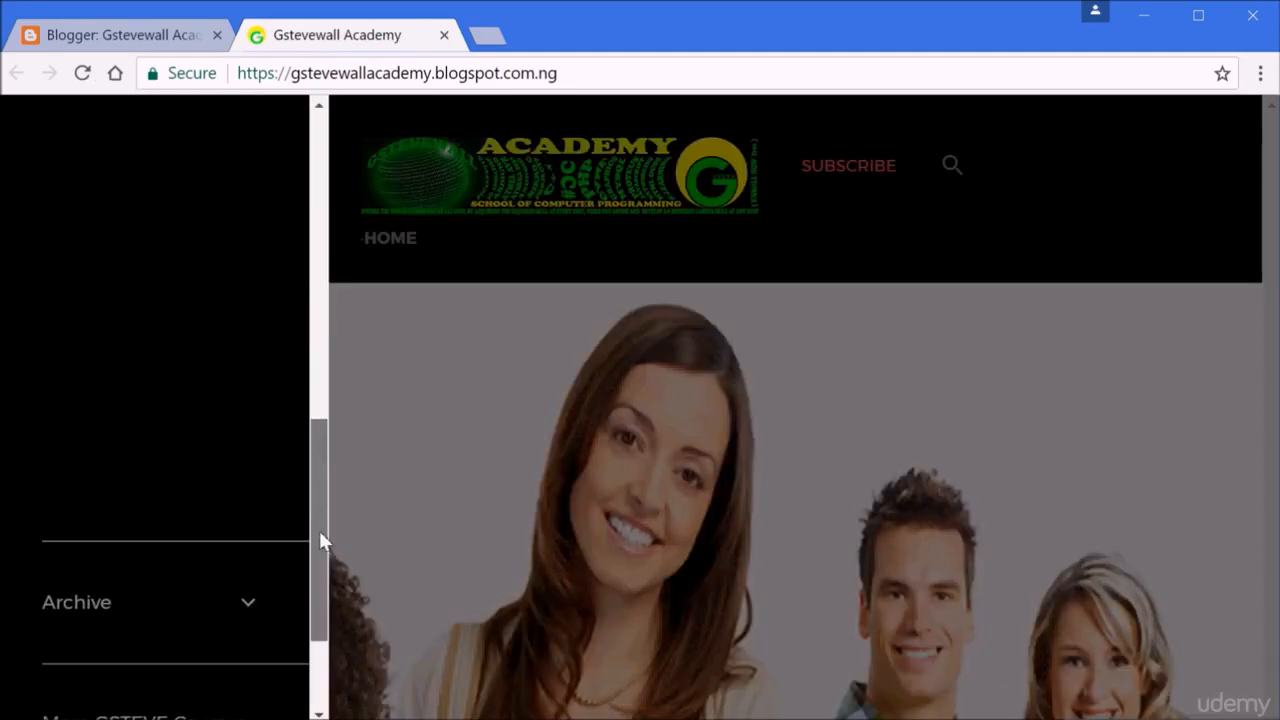
pyautogui.moveTo(315, 490); pyautogui.dragTo(315, 383)
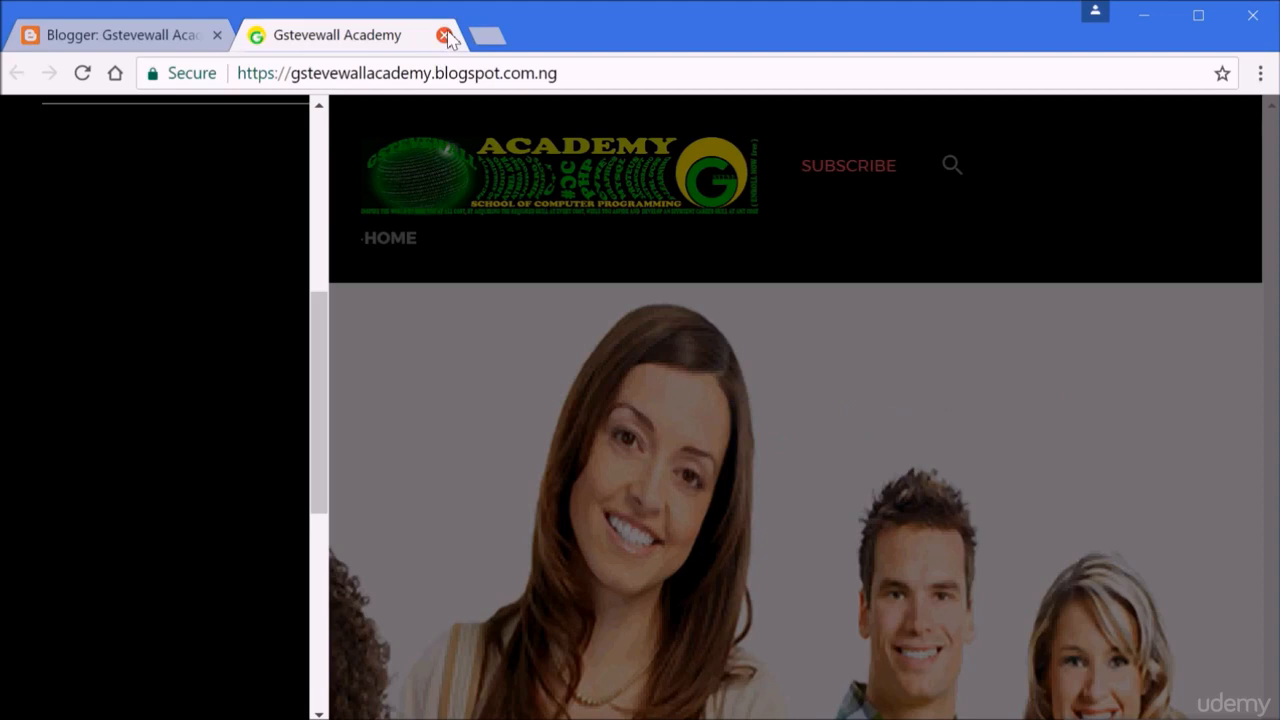
pyautogui.click(444, 36)
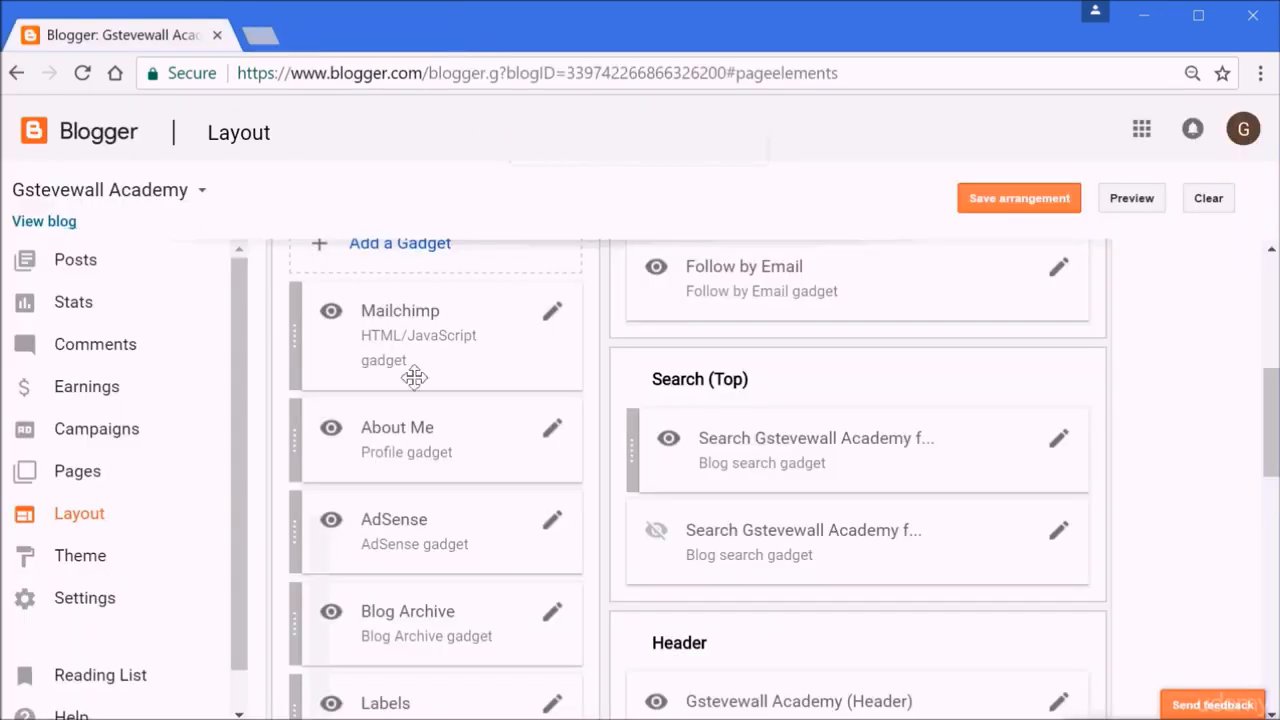
# Open the AdSense earnings details in a new tab from the Earnings page and return to the Blogger tab
pyautogui.click(90, 384)
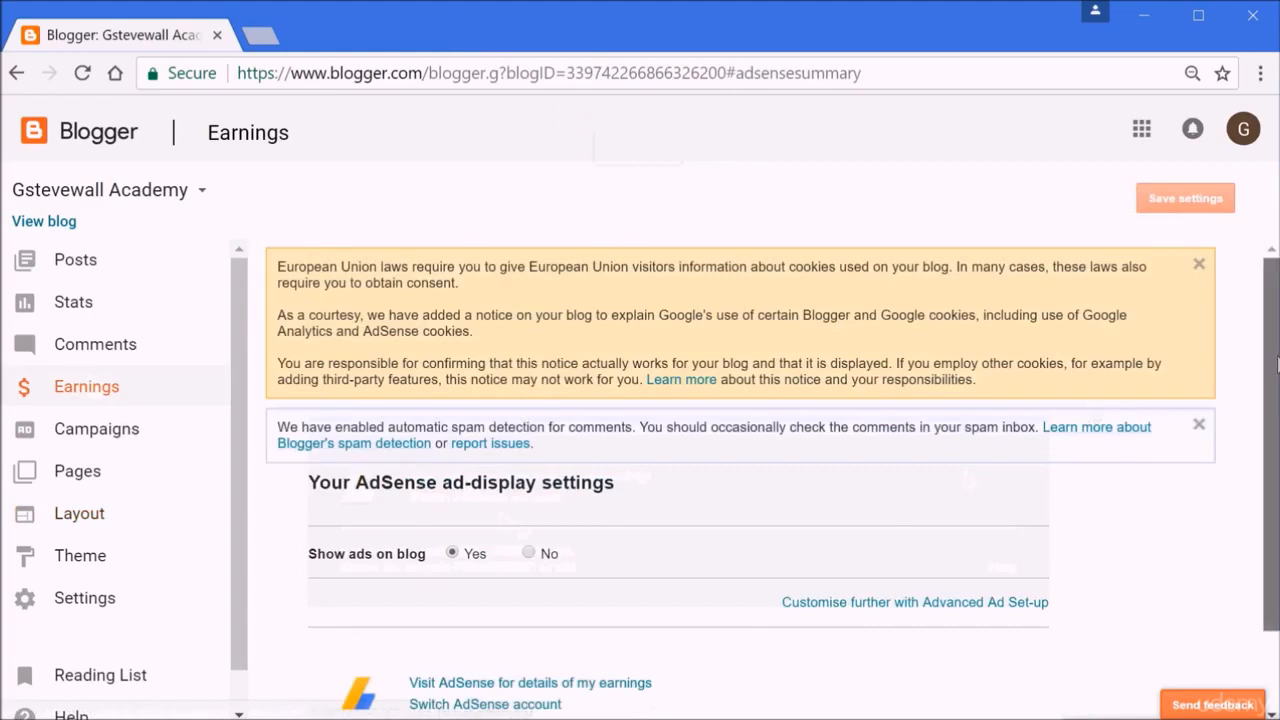
pyautogui.scroll(-1, 1270, 370)
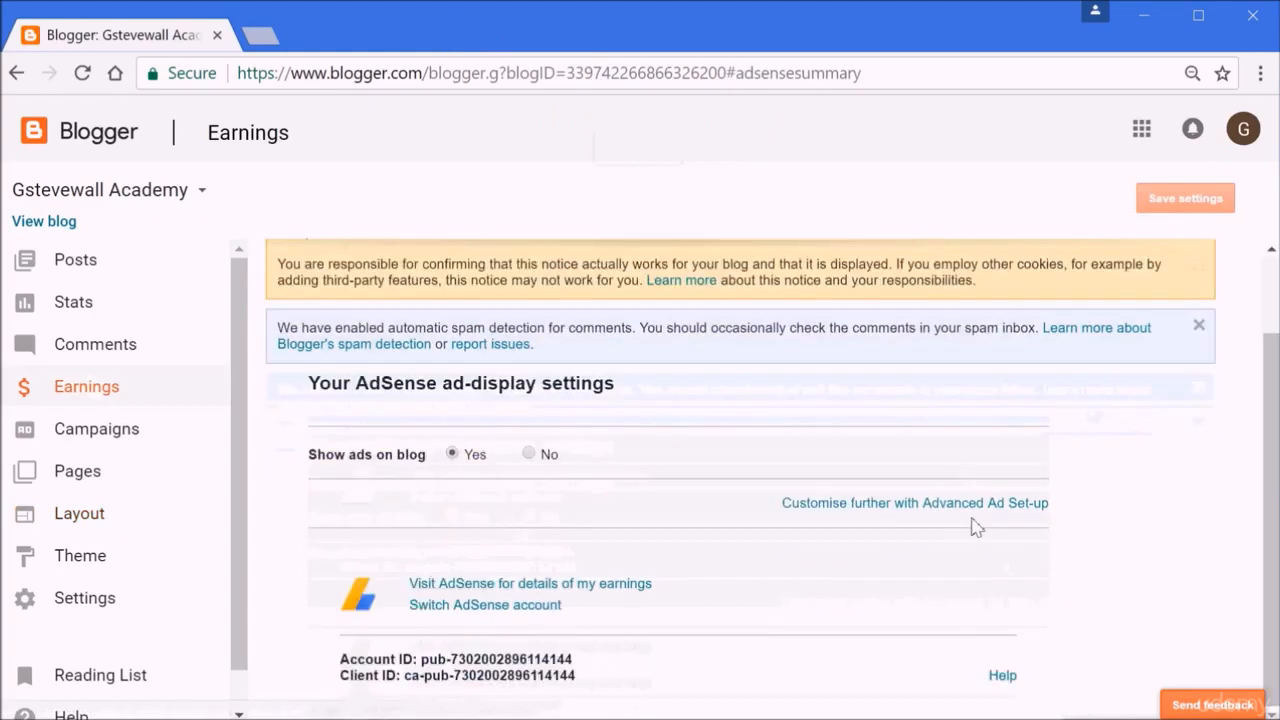
pyautogui.click(528, 590)
pyautogui.click(149, 40)
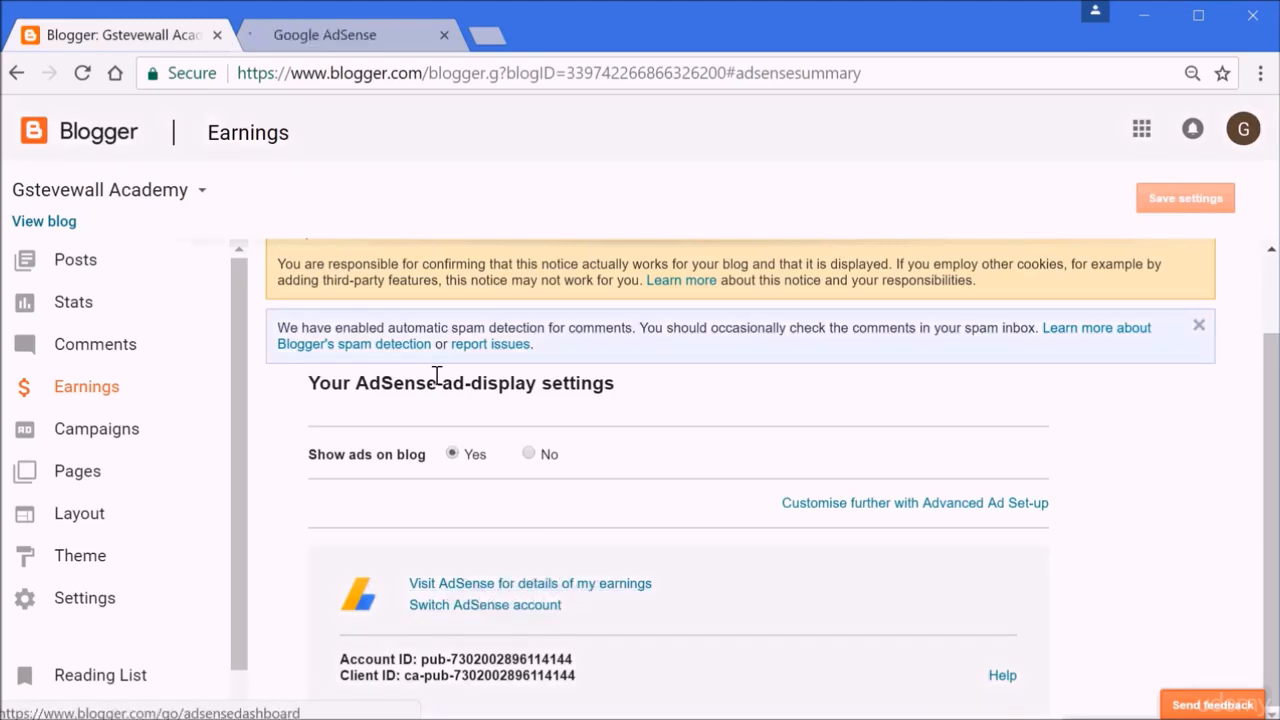
# Switch to the Google AdSense tab and go through the new homepage introduction to reach the earnings overview
pyautogui.click(327, 42)
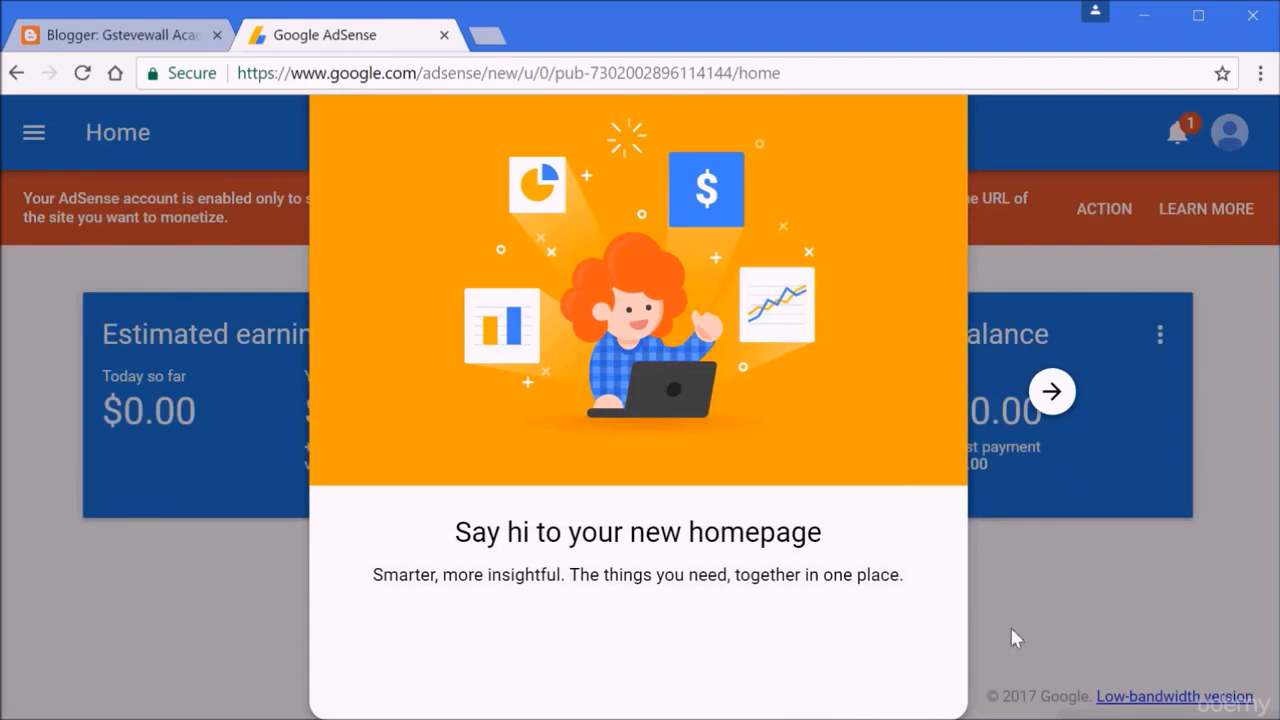
pyautogui.click(1055, 396)
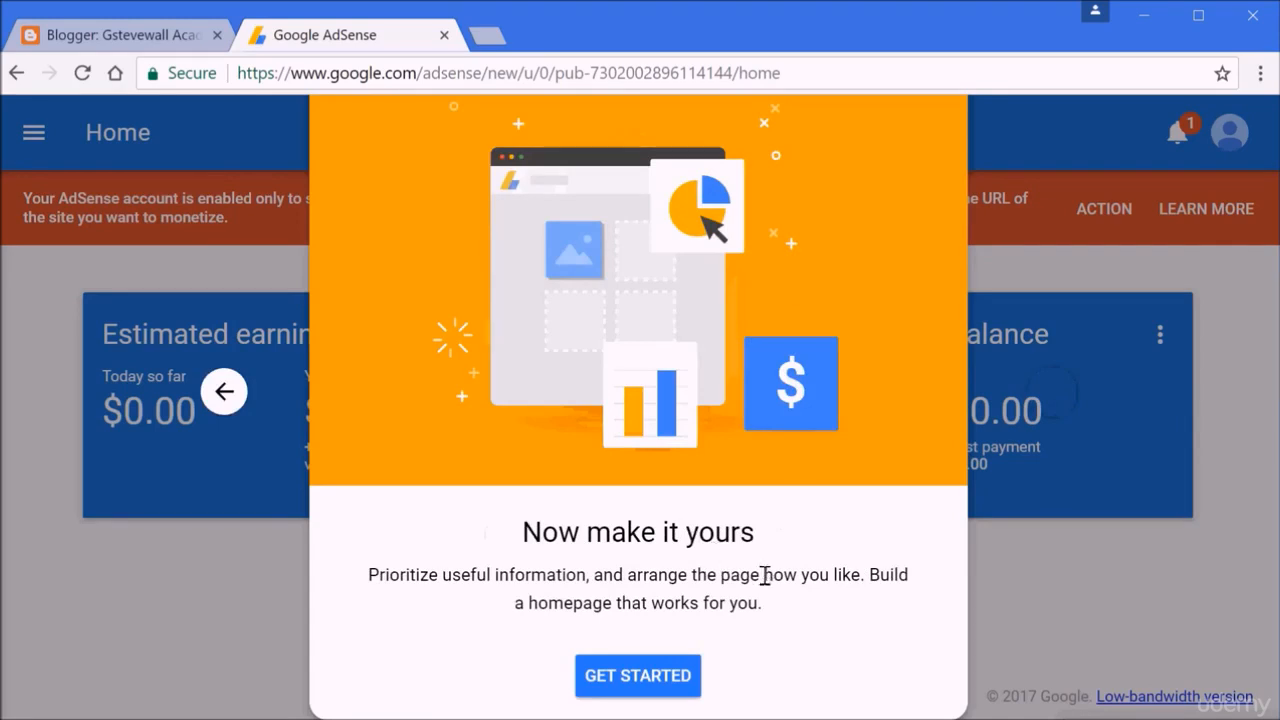
pyautogui.click(676, 686)
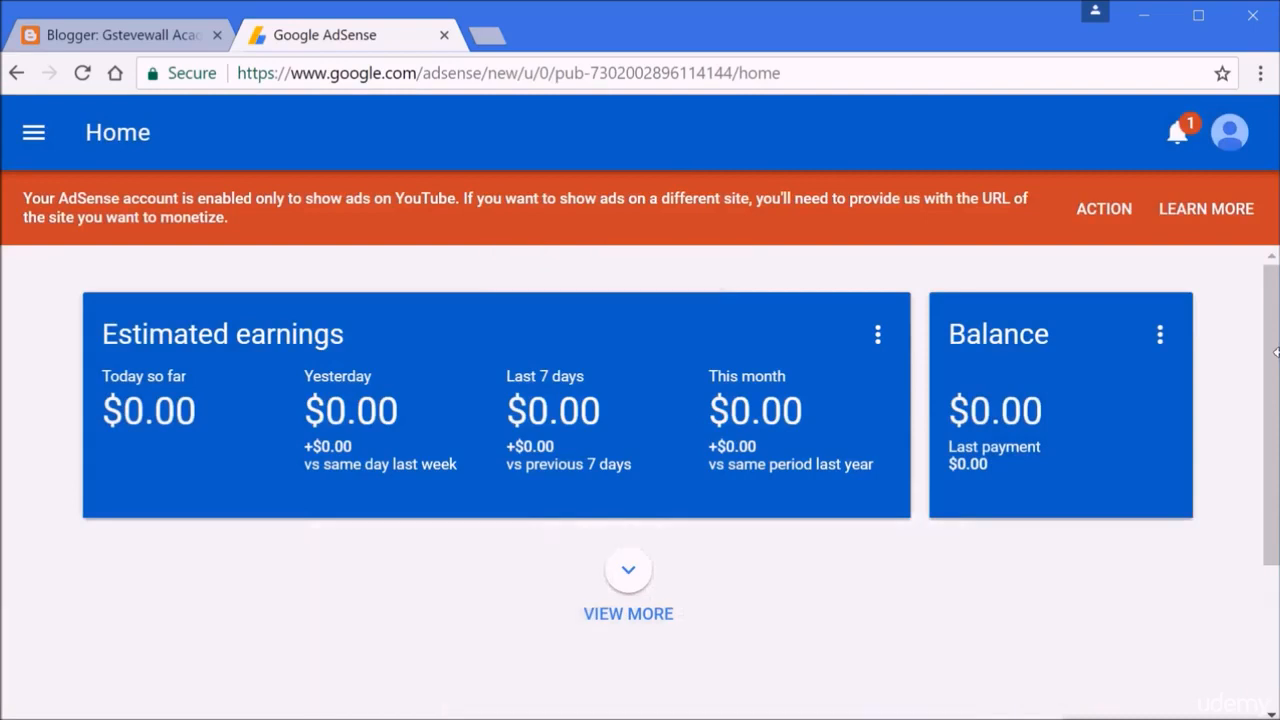
pyautogui.moveTo(1276, 343)
pyautogui.mouseDown()
pyautogui.moveTo(1273, 505)
pyautogui.moveTo(1273, 340)
pyautogui.mouseUp()
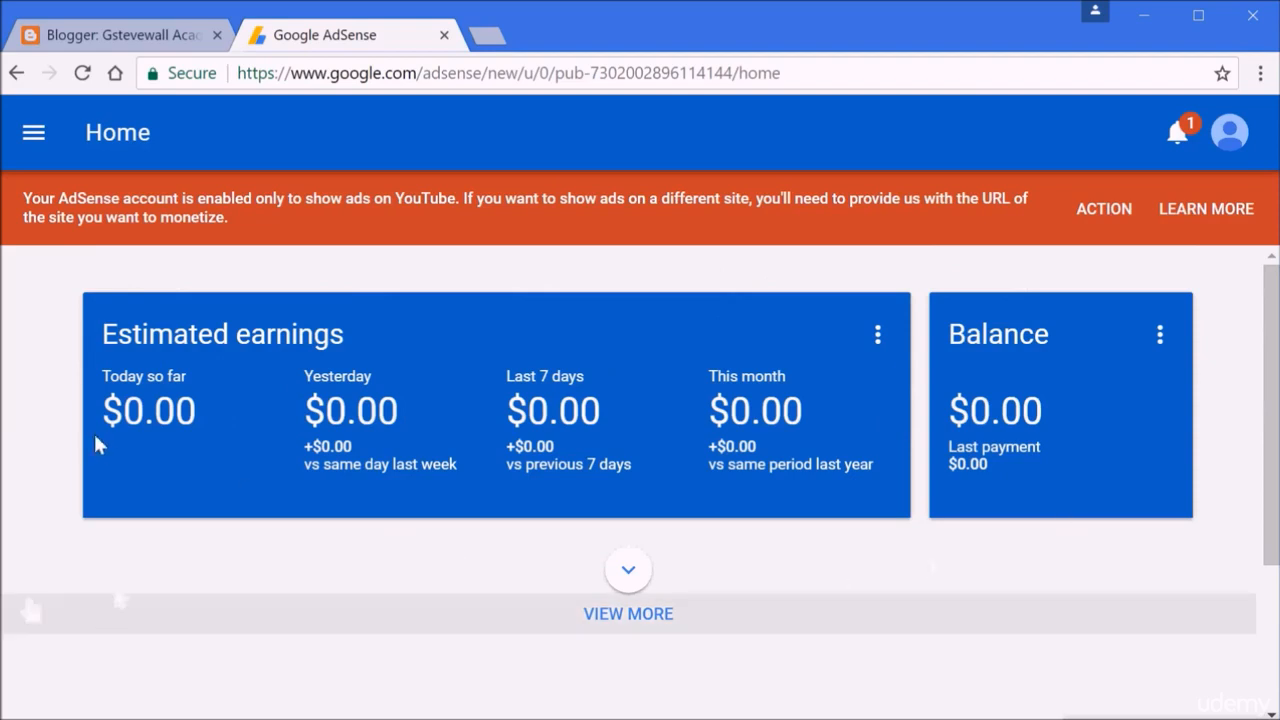
# Open the Ad units list under My ads and collapse the navigation to view it in full
pyautogui.click(33, 132)
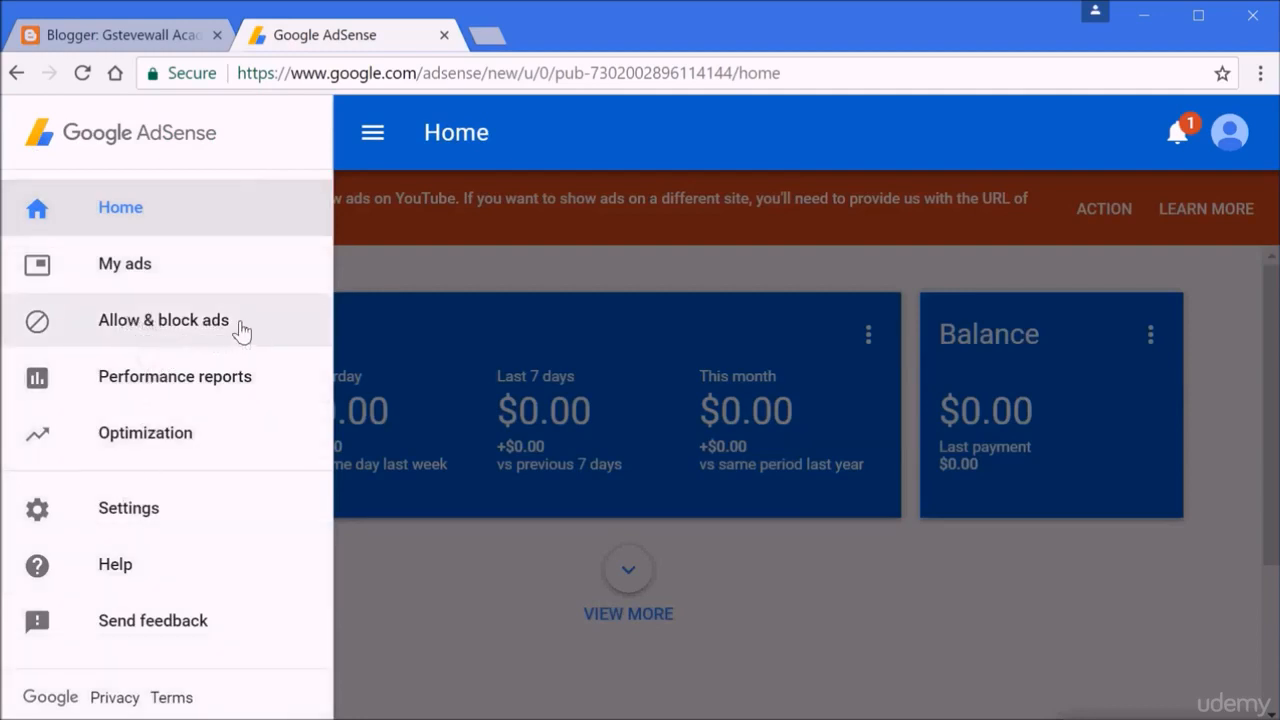
pyautogui.click(148, 272)
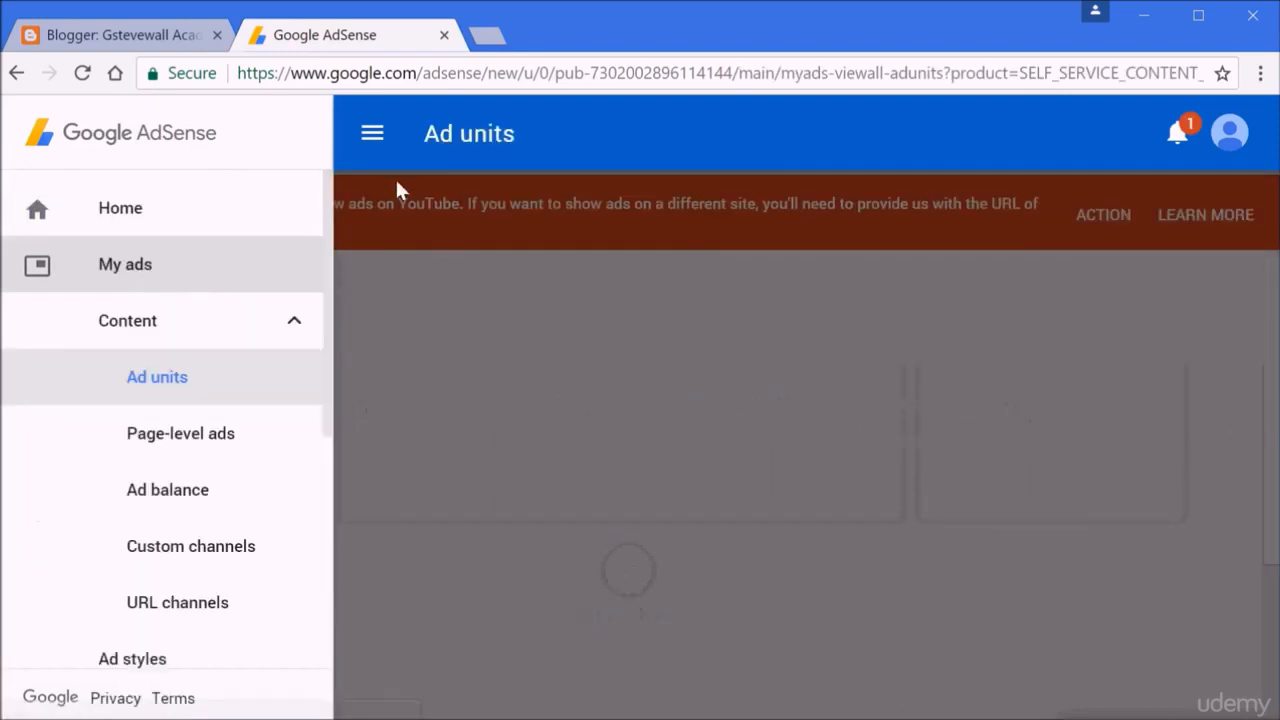
pyautogui.click(374, 138)
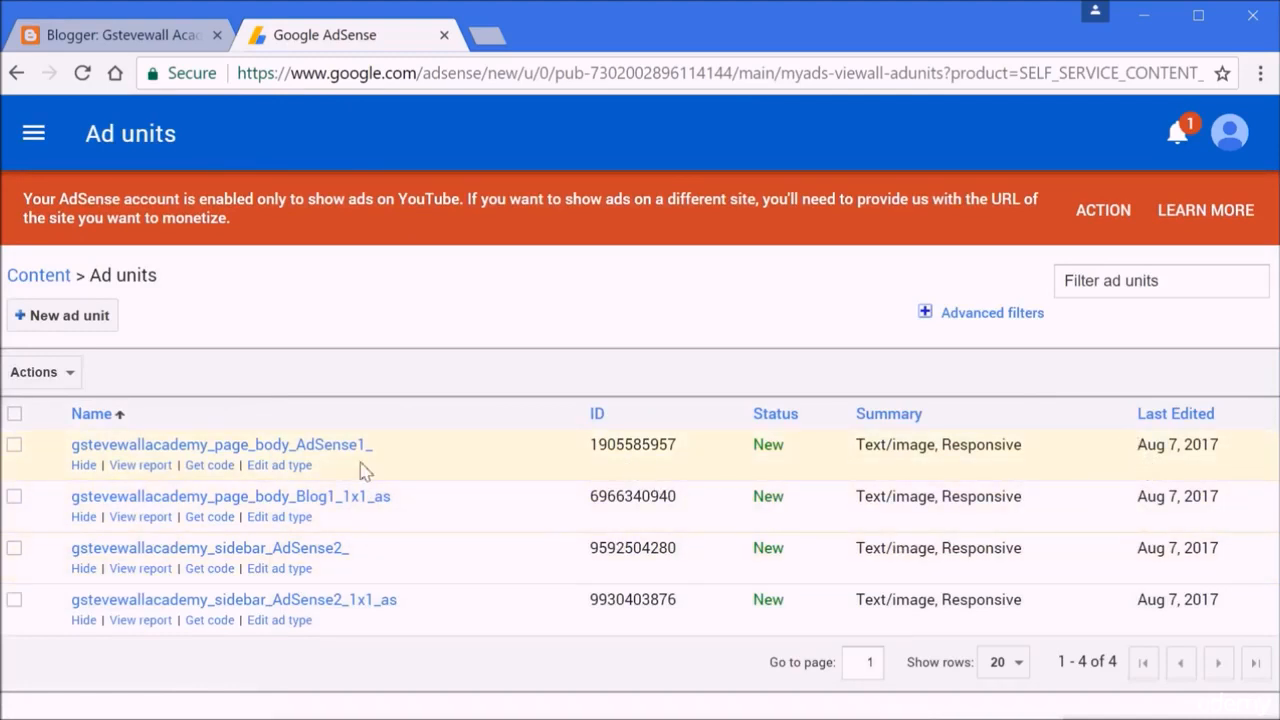
# Inspect the actions available for the gstevewallacademy_page_body_AdSense1_ ad unit, then deselect the unit
pyautogui.click(66, 376)
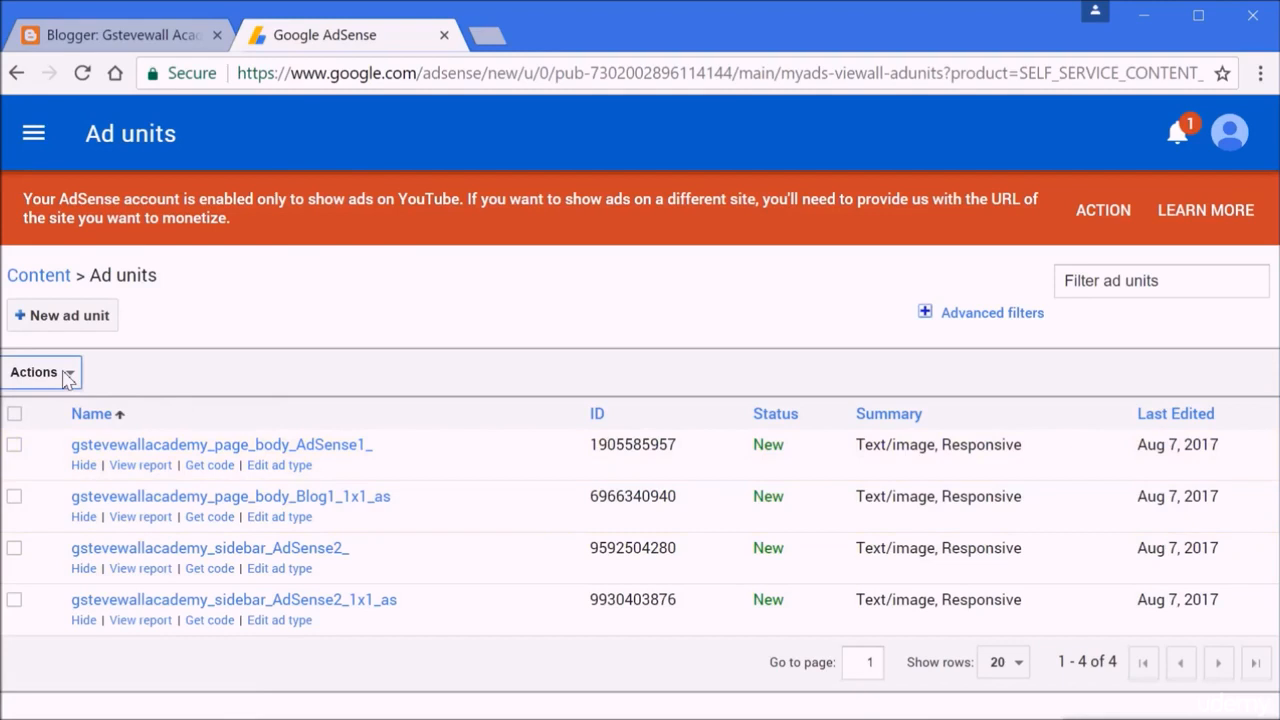
pyautogui.click(15, 446)
pyautogui.click(68, 378)
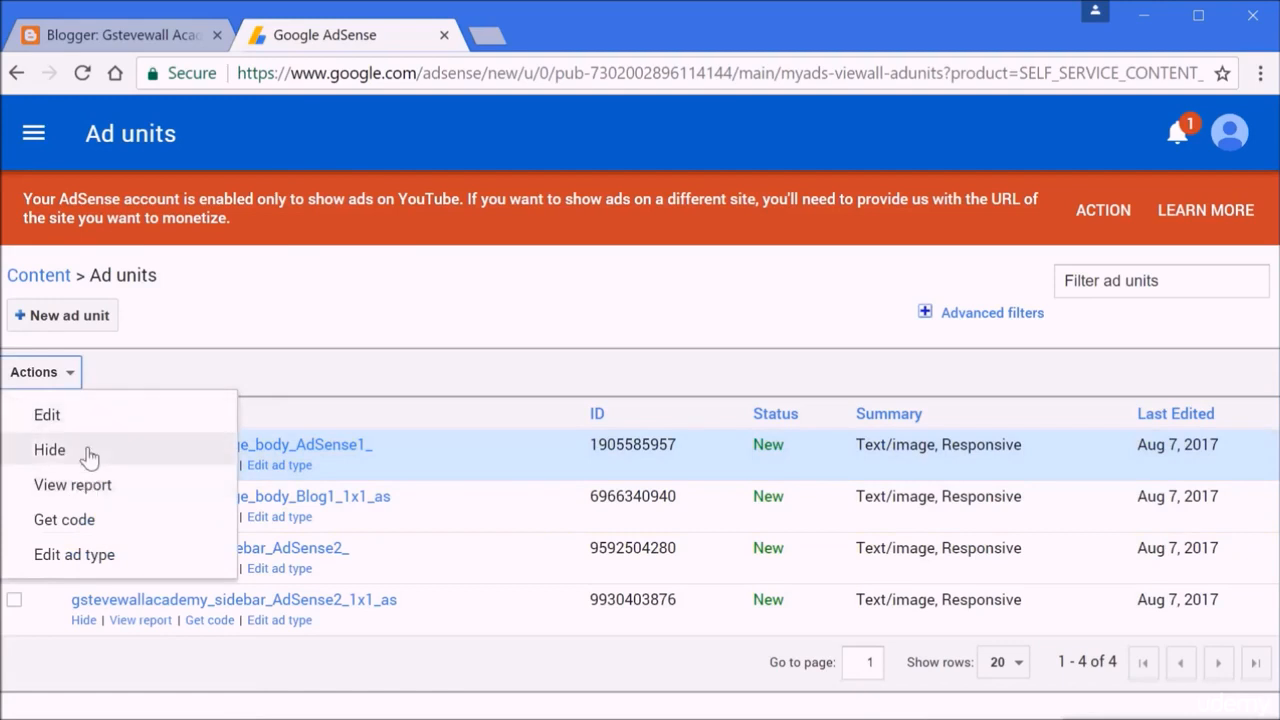
pyautogui.click(355, 395)
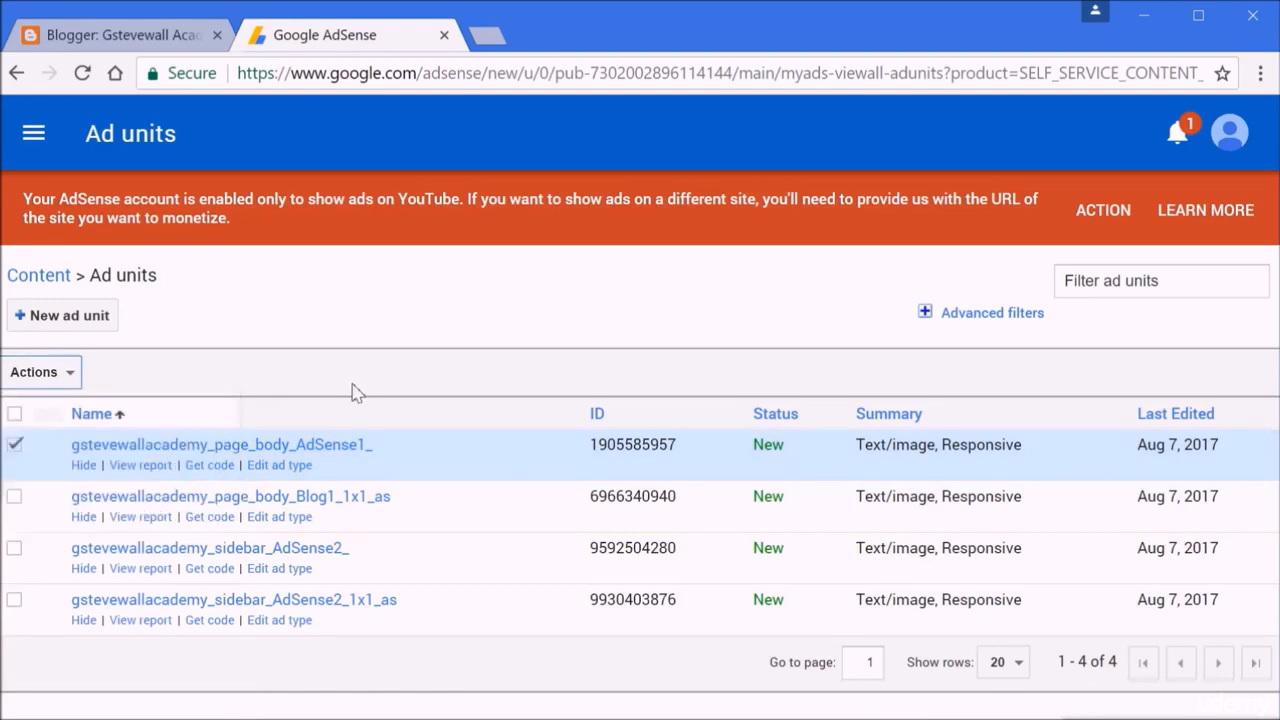
pyautogui.click(15, 444)
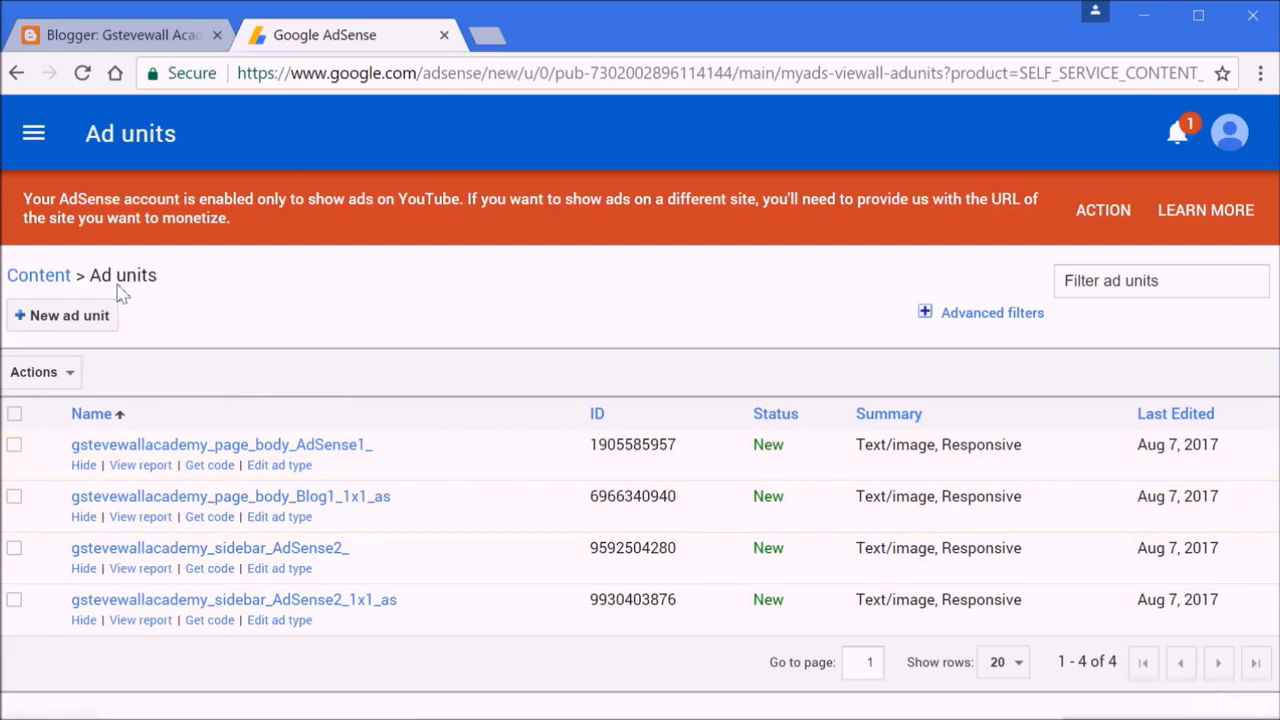
# Open the Allow & block ads page for all sites and examine the Advertiser URLs blocking box
pyautogui.click(56, 132)
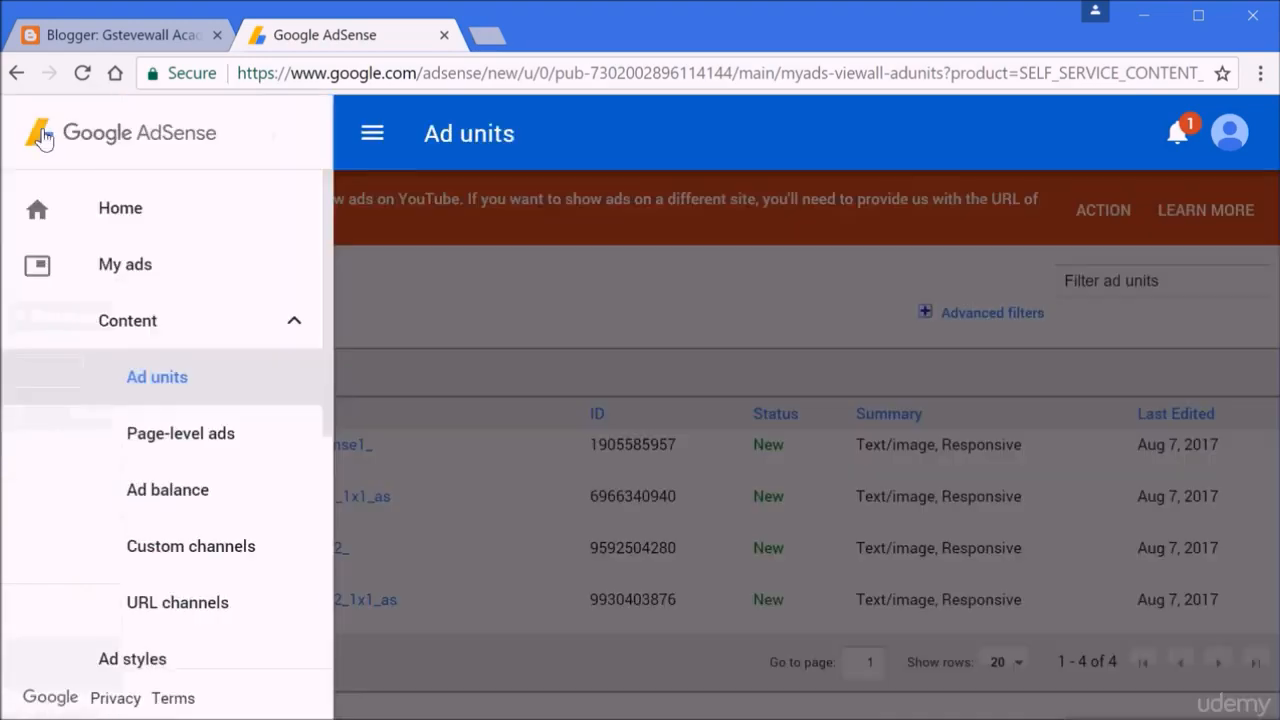
pyautogui.moveTo(327, 363); pyautogui.dragTo(325, 578)
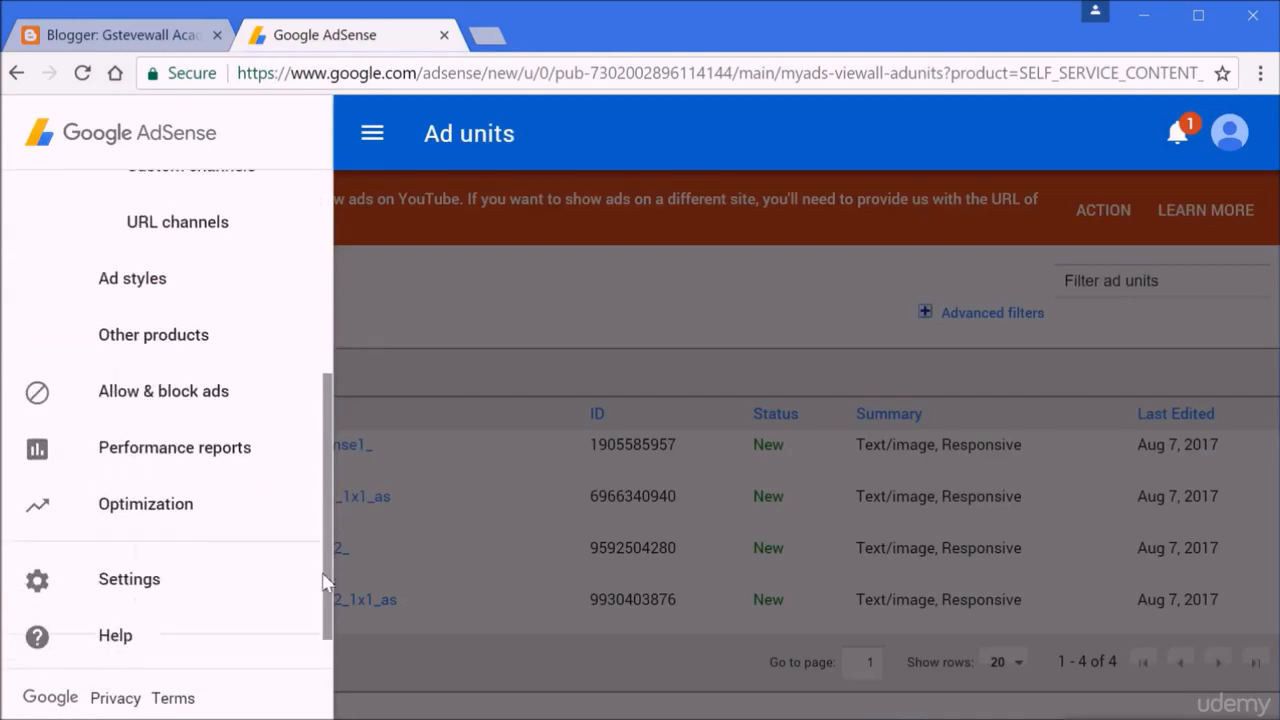
pyautogui.click(203, 400)
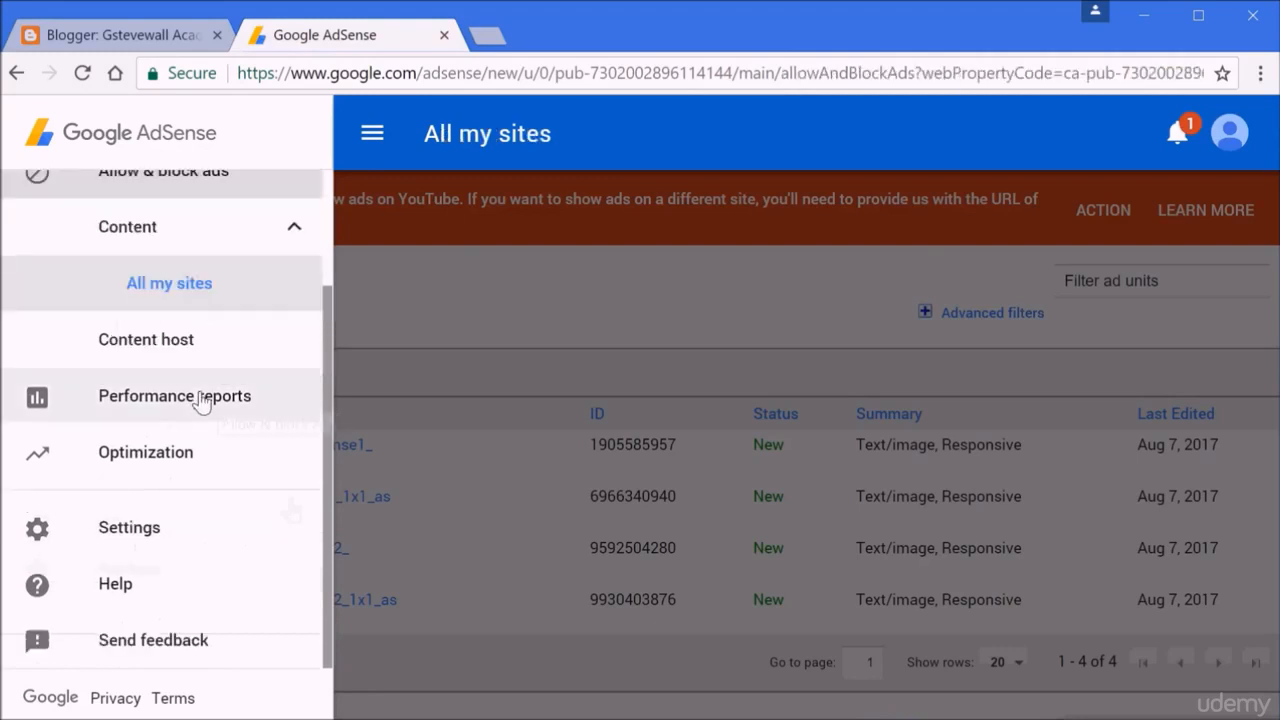
pyautogui.click(371, 138)
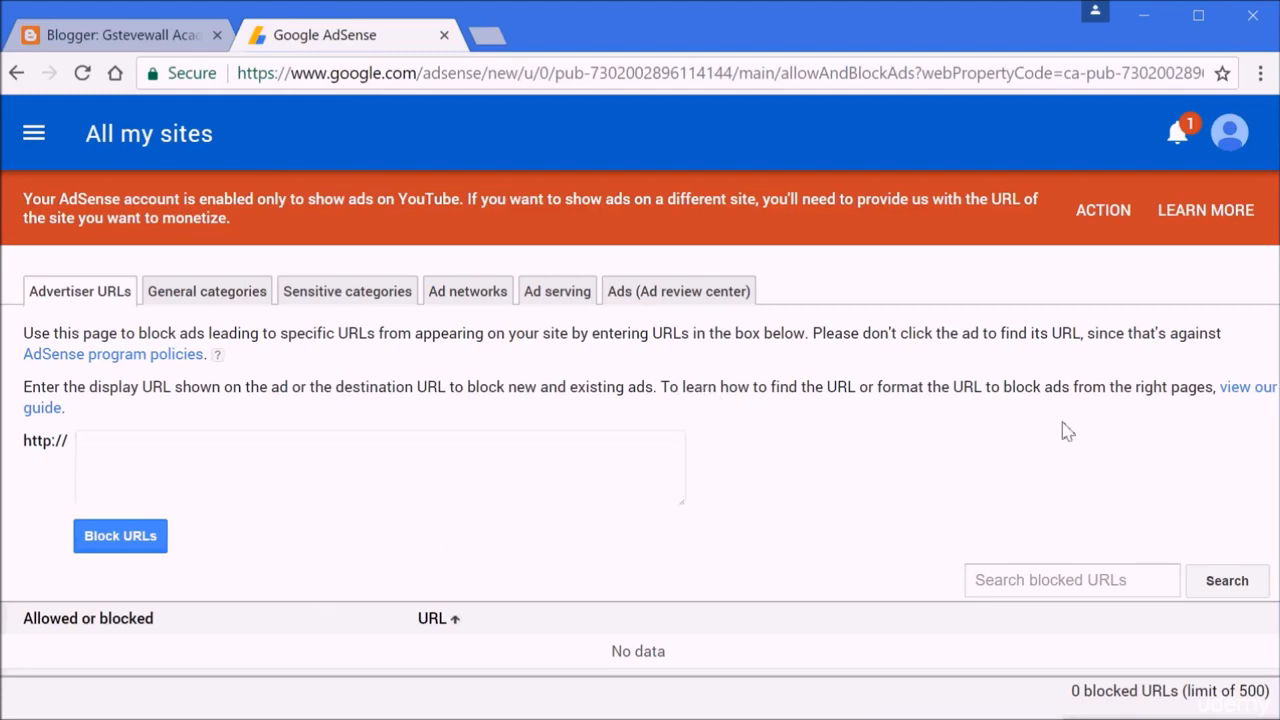
pyautogui.click(500, 450)
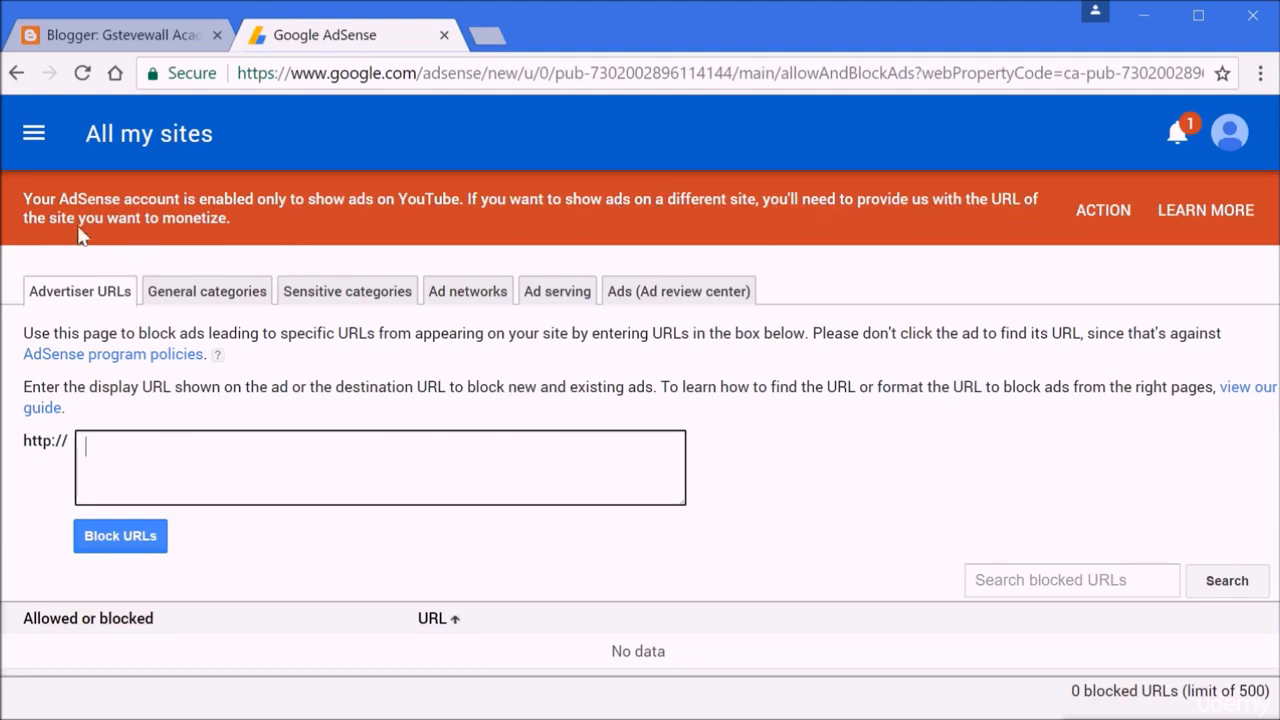
# Look through the General categories, Sensitive categories, Ad networks and Ad serving controls for all sites
pyautogui.click(257, 297)
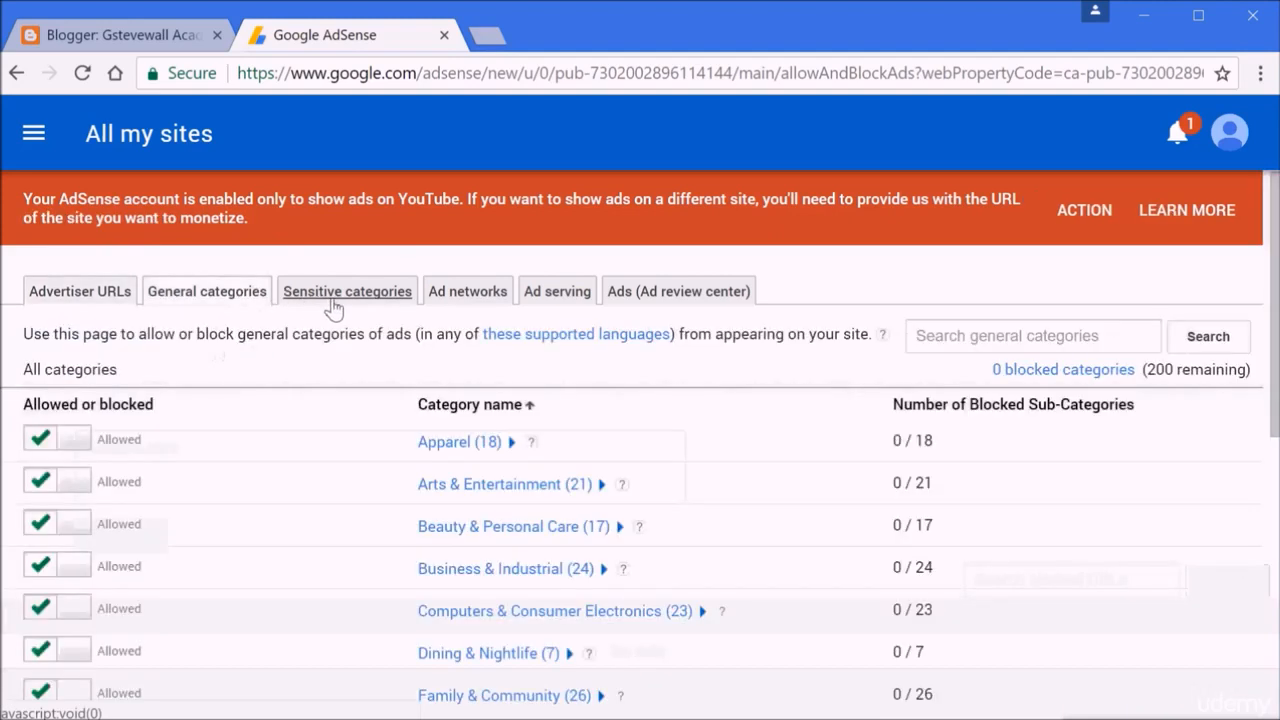
pyautogui.click(371, 300)
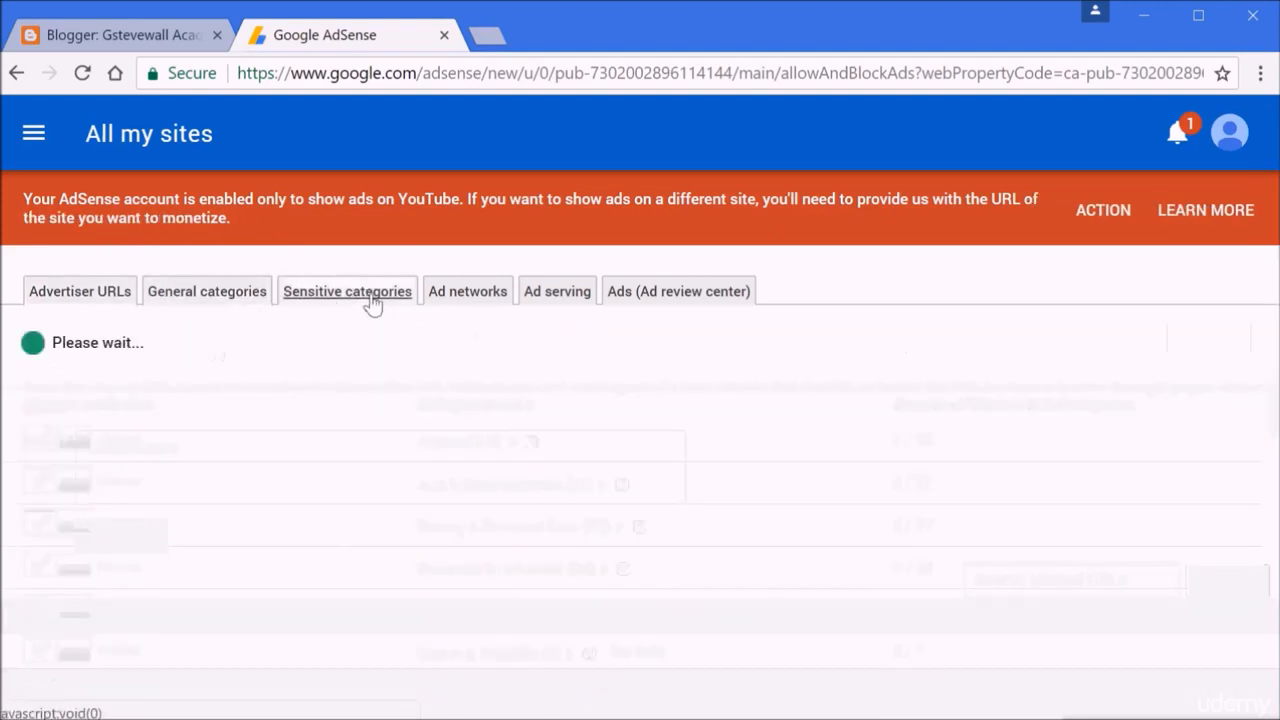
pyautogui.click(490, 296)
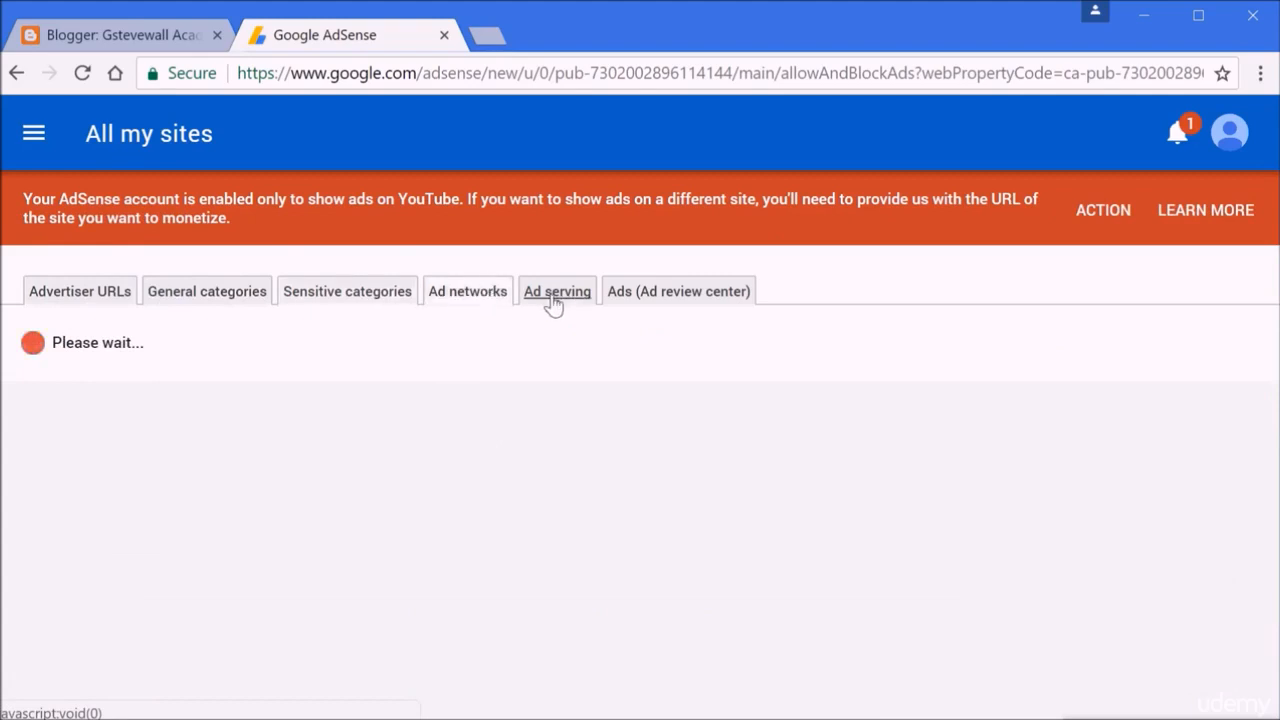
pyautogui.click(553, 295)
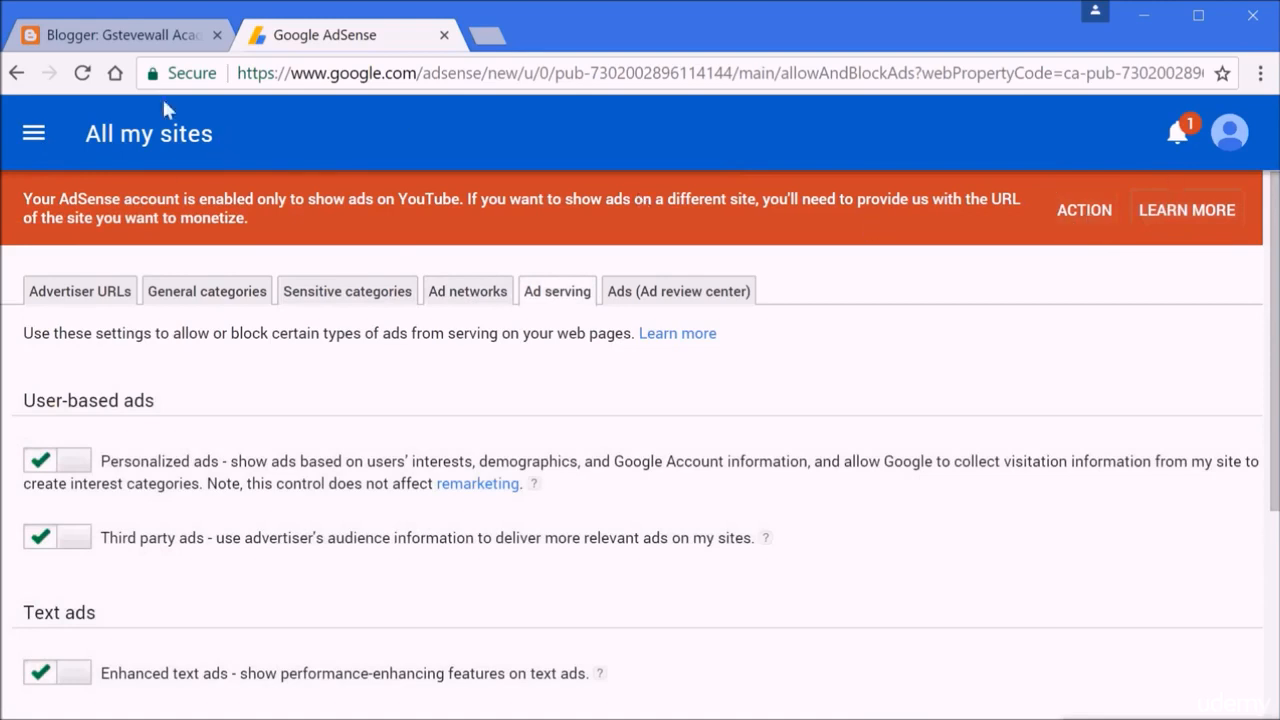
# Return to the AdSense home page and expand it to review the Performance and Optimization cards
pyautogui.click(31, 136)
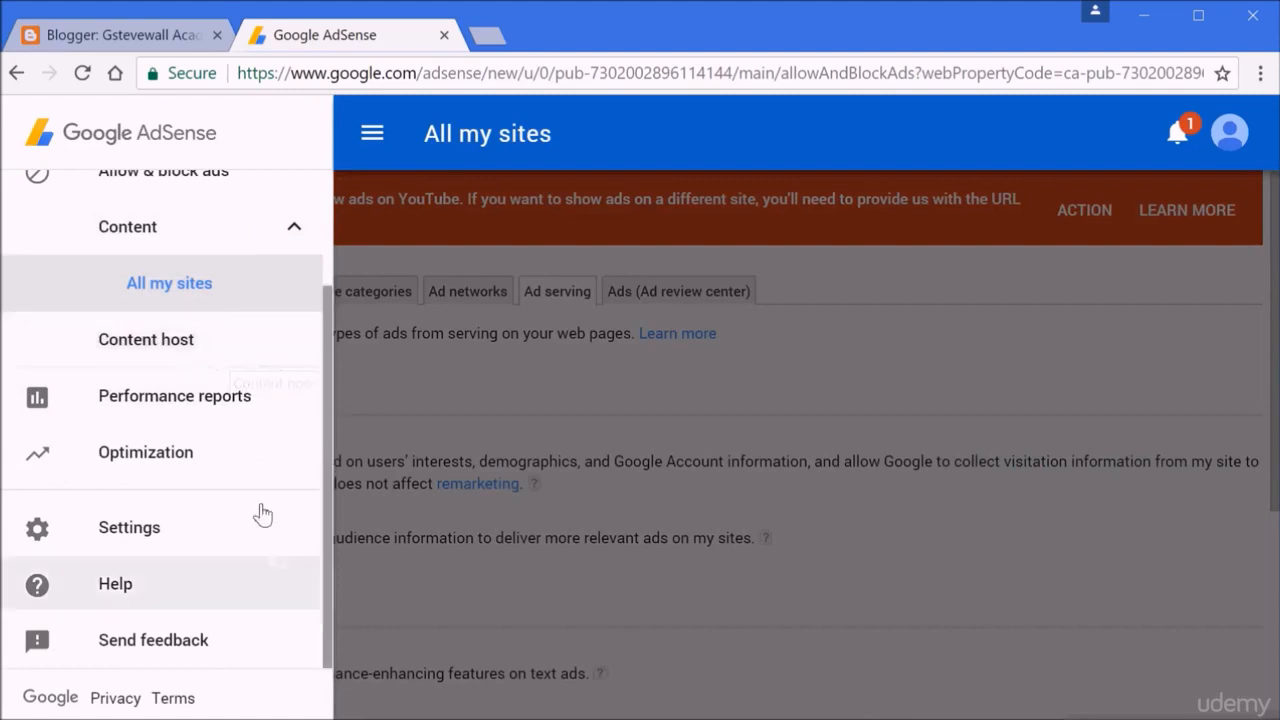
pyautogui.moveTo(328, 503); pyautogui.dragTo(320, 323)
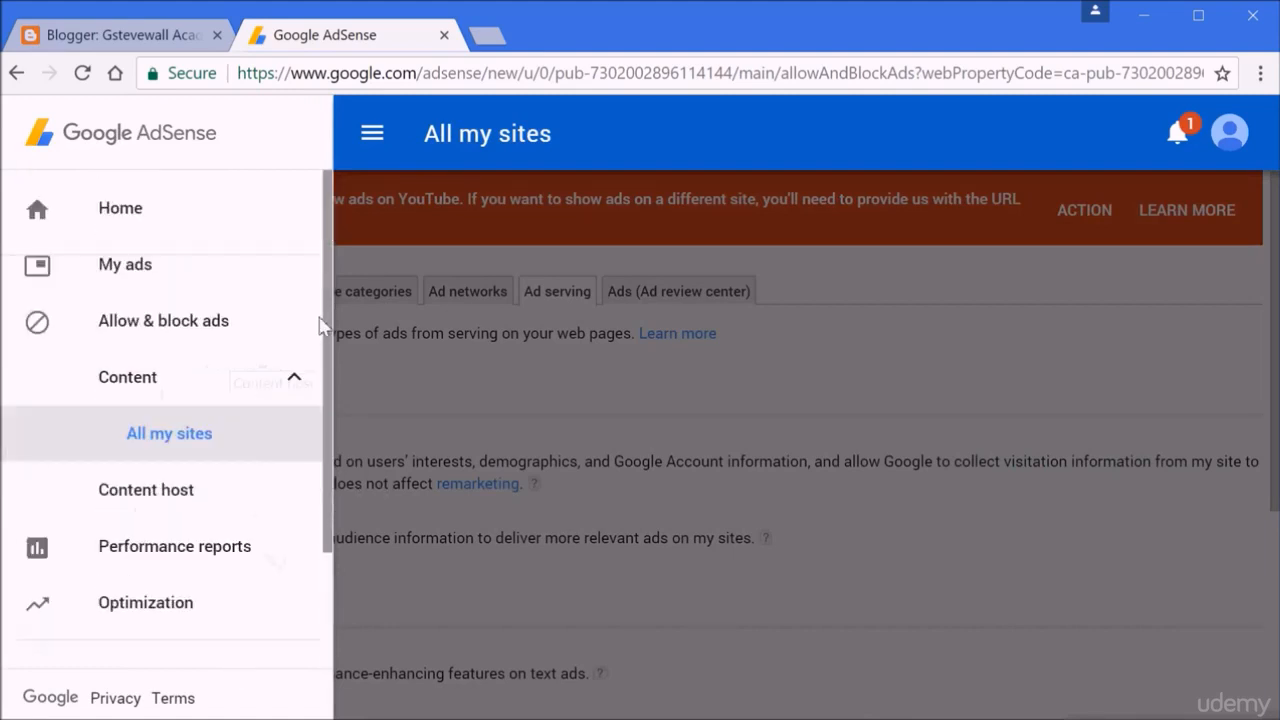
pyautogui.click(130, 215)
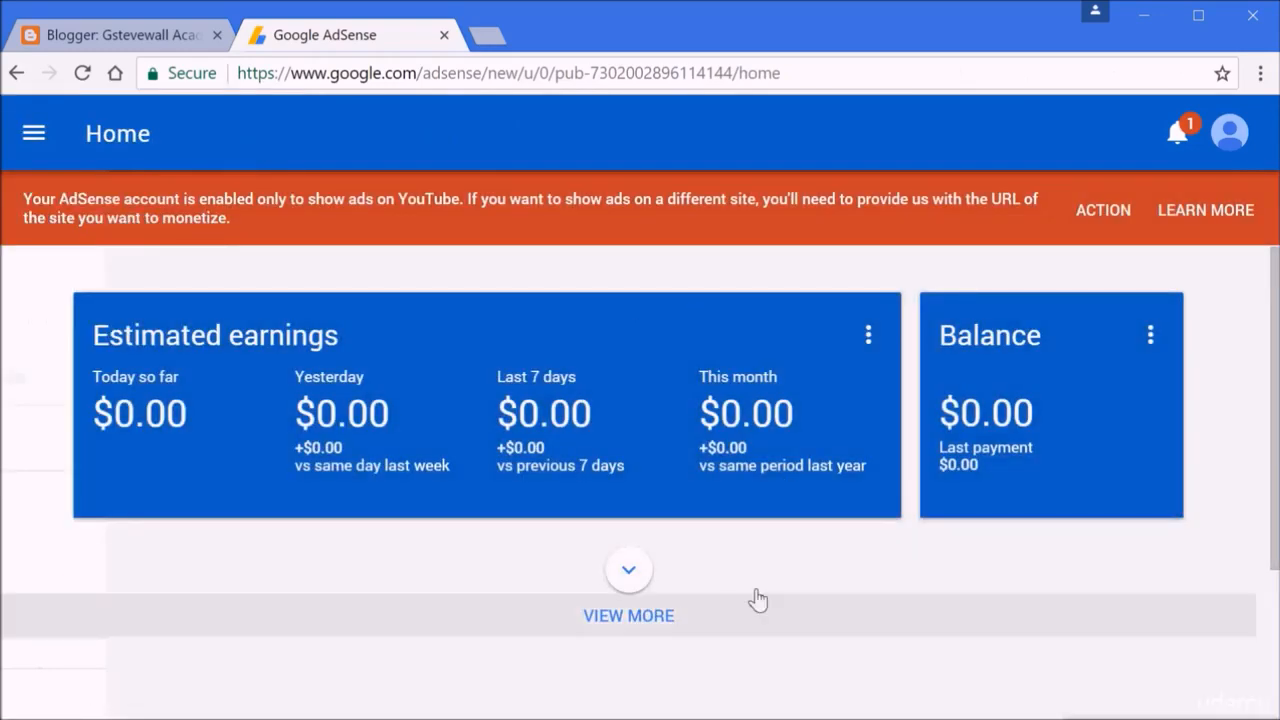
pyautogui.scroll(-2, 1190, 455)
pyautogui.click(640, 345)
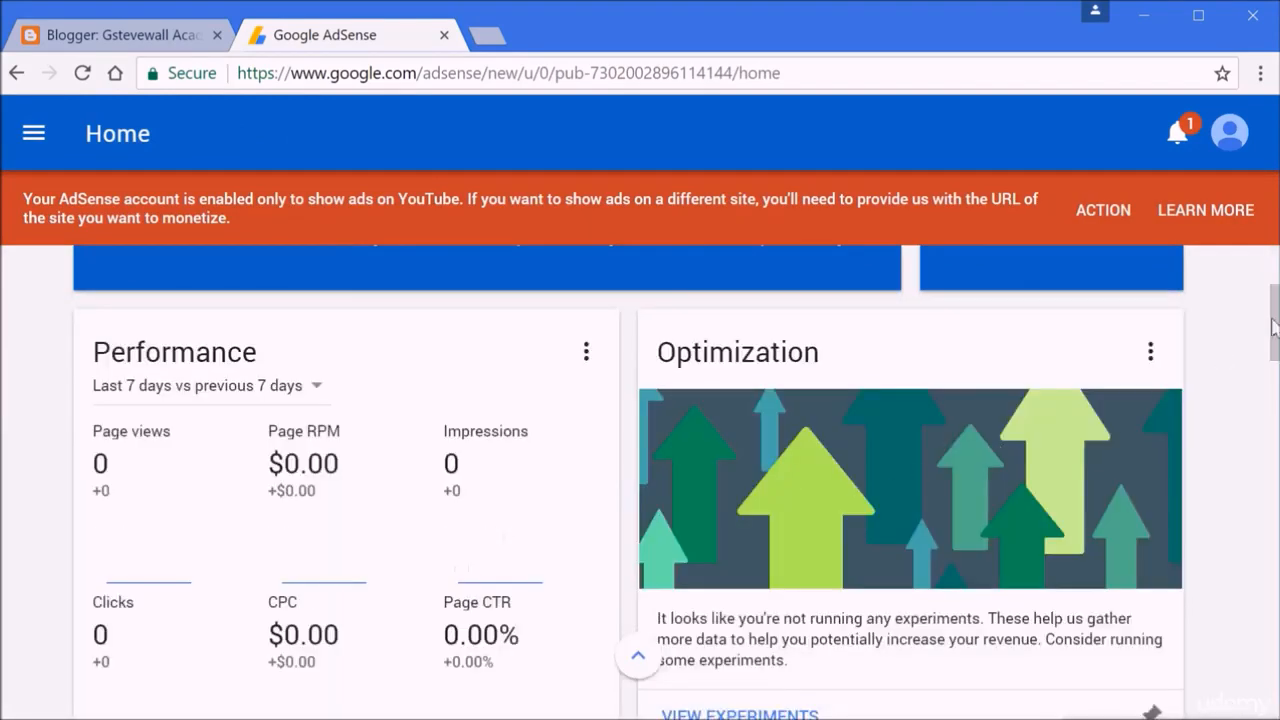
pyautogui.moveTo(1276, 320); pyautogui.dragTo(1248, 257)
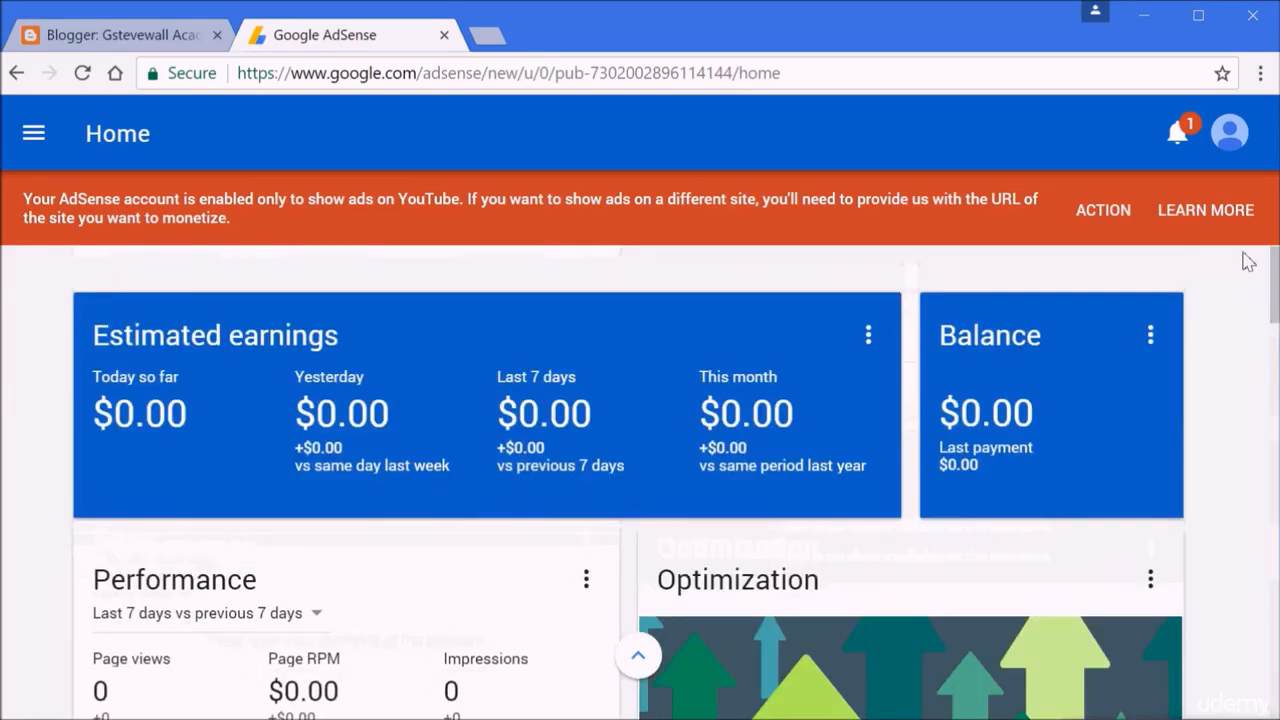
# Revisit the Ad serving settings briefly and go back to the AdSense home page
pyautogui.click(31, 140)
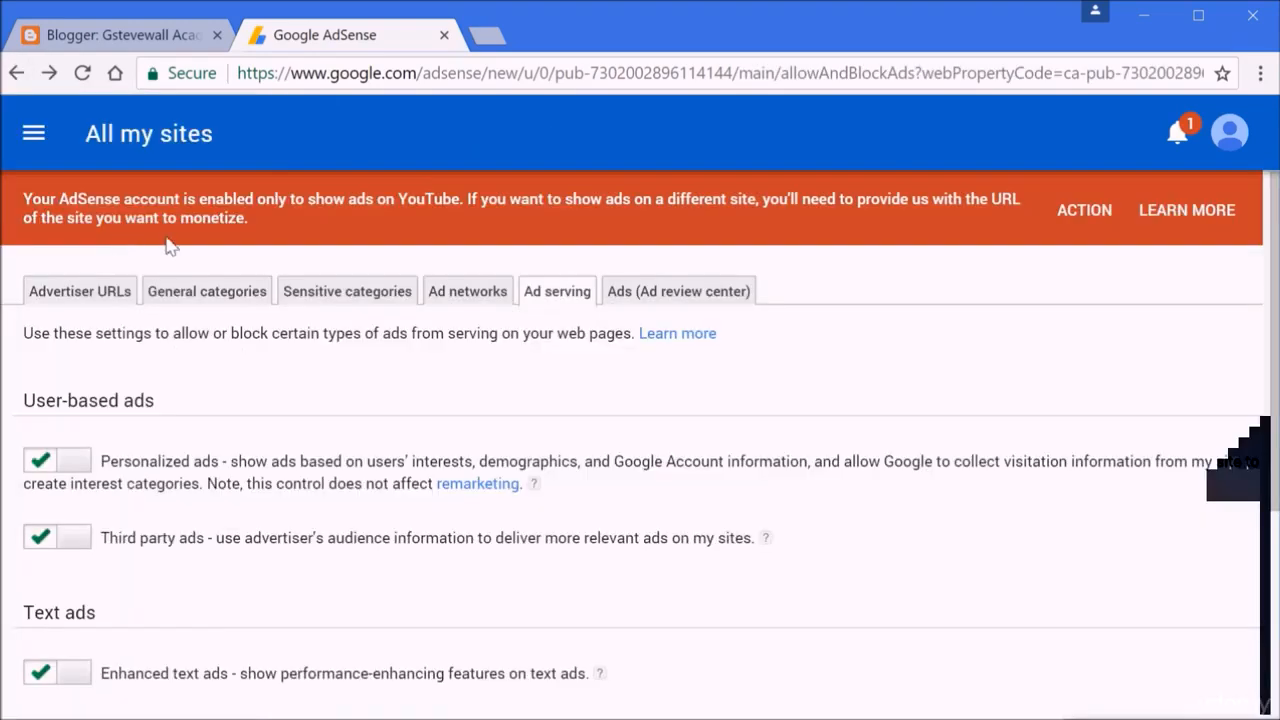
pyautogui.click(40, 140)
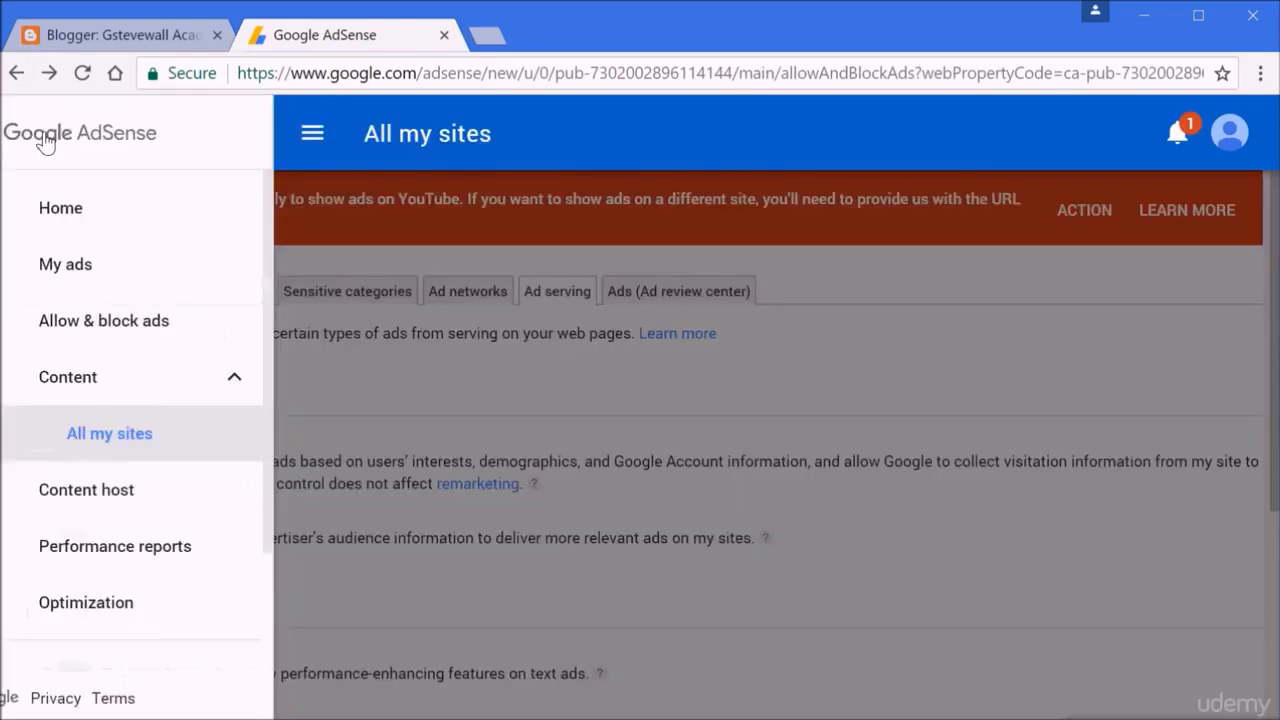
pyautogui.click(86, 206)
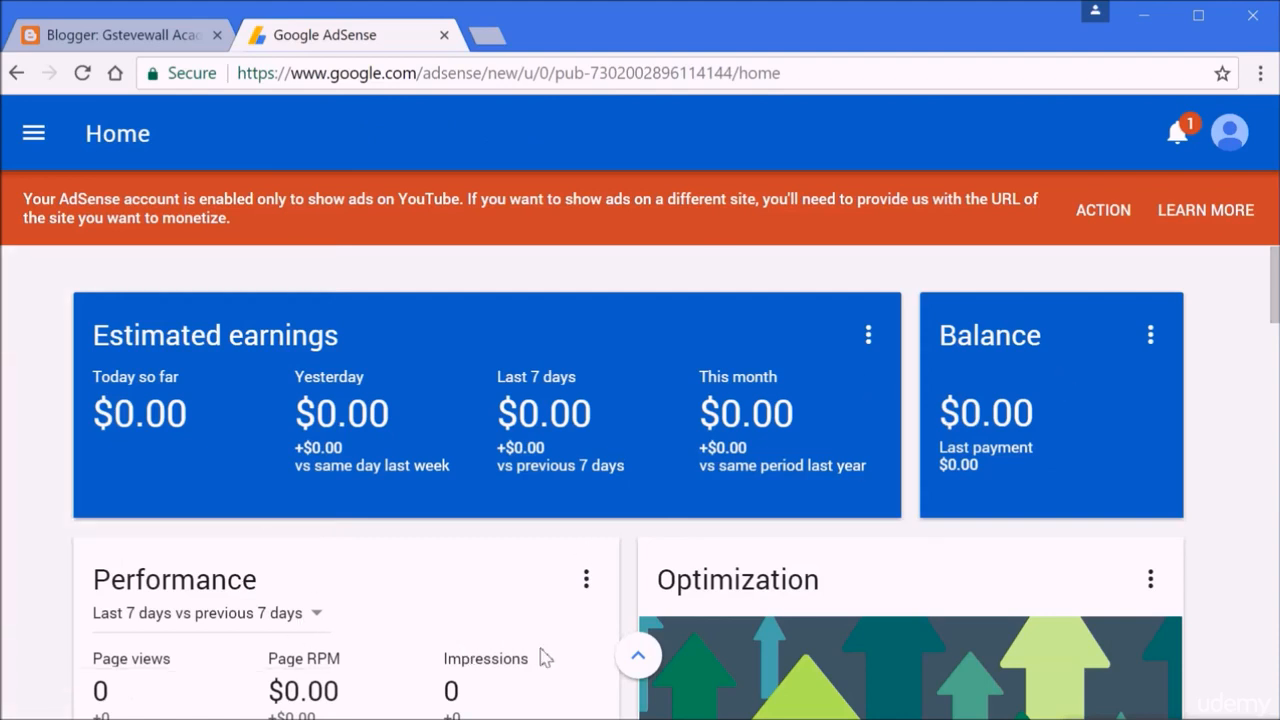
# Switch to the Blogger tab and start switching the AdSense account from the Earnings page
pyautogui.click(110, 40)
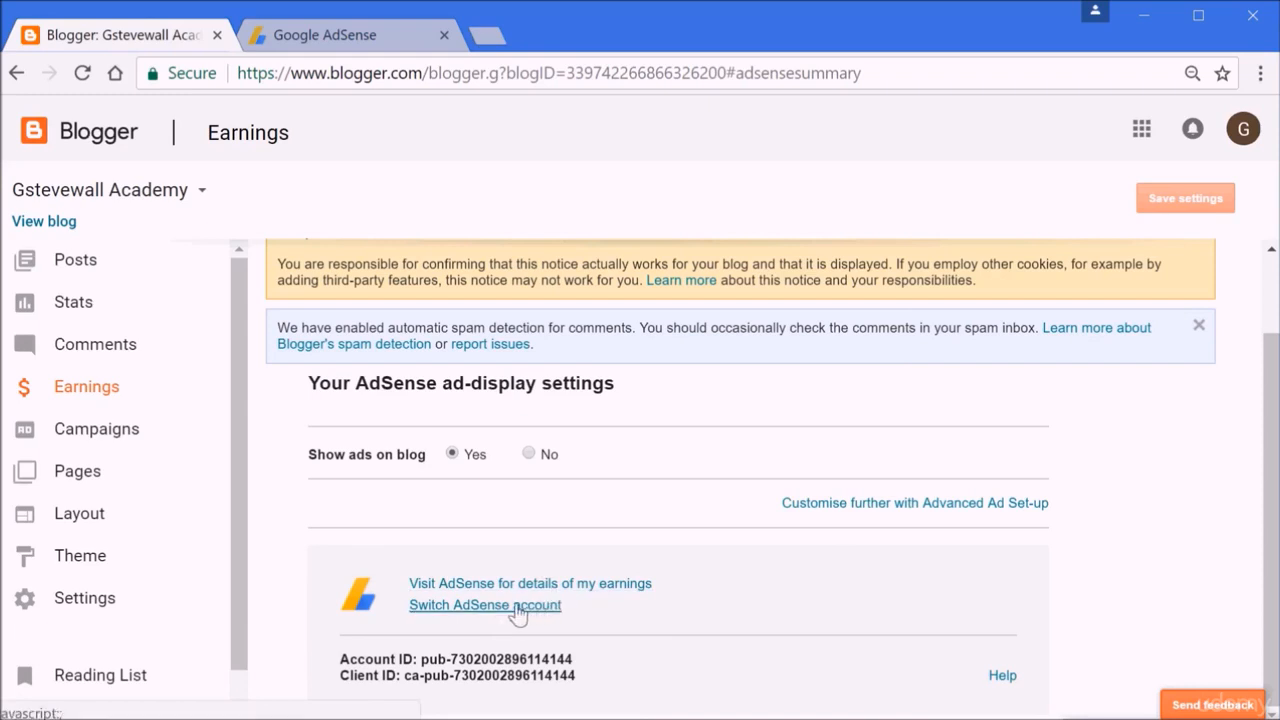
pyautogui.click(484, 607)
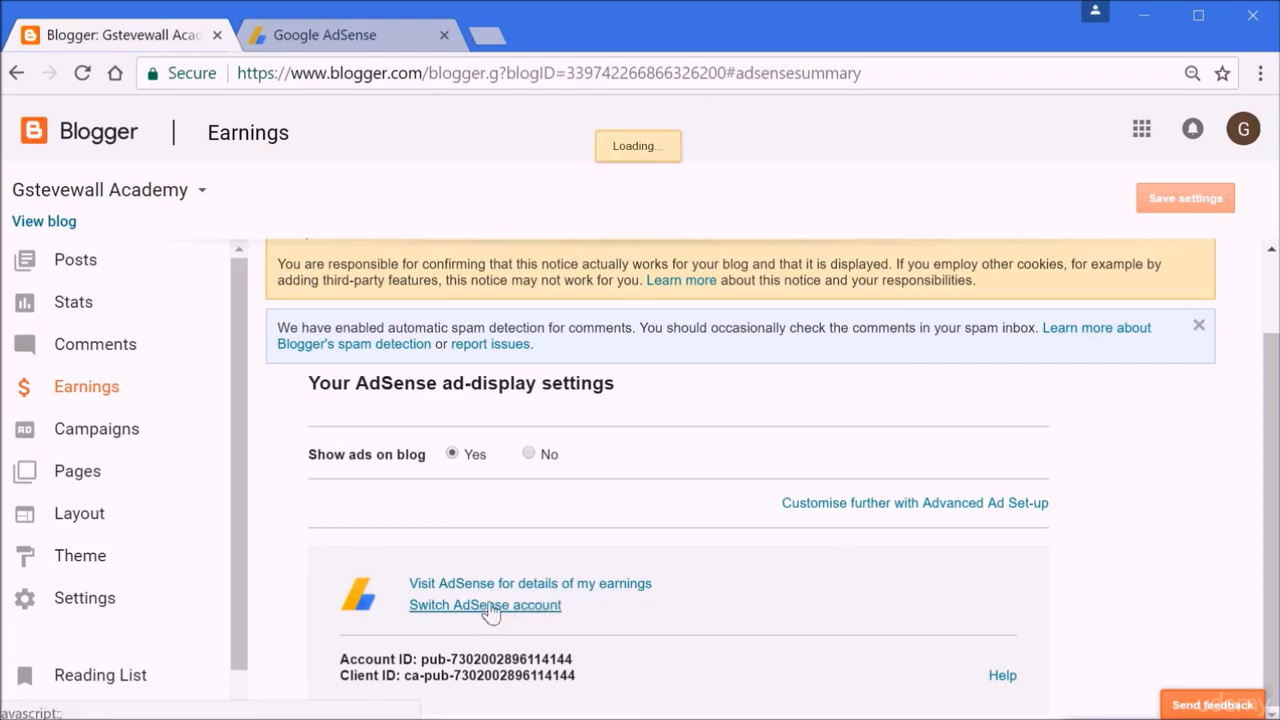